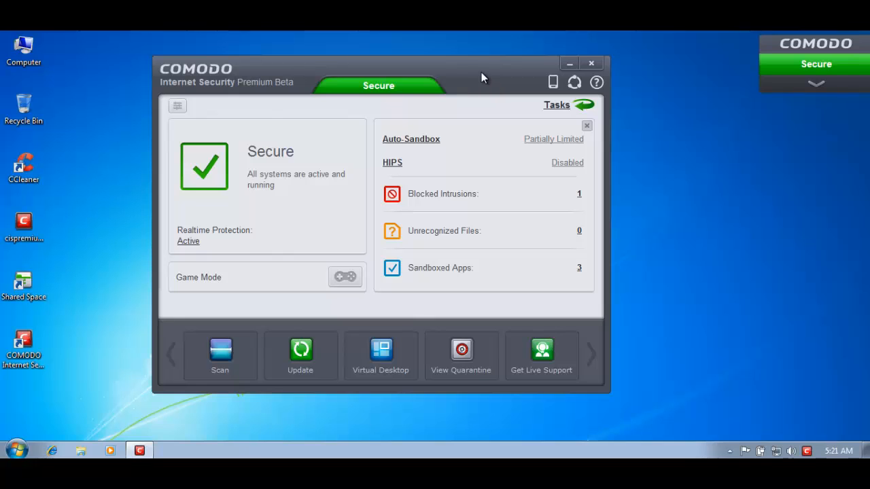
Reposition the main security window on the desktop, and expand the desktop widget to view its contents before collapsing it
drag(481, 79, 487, 83)
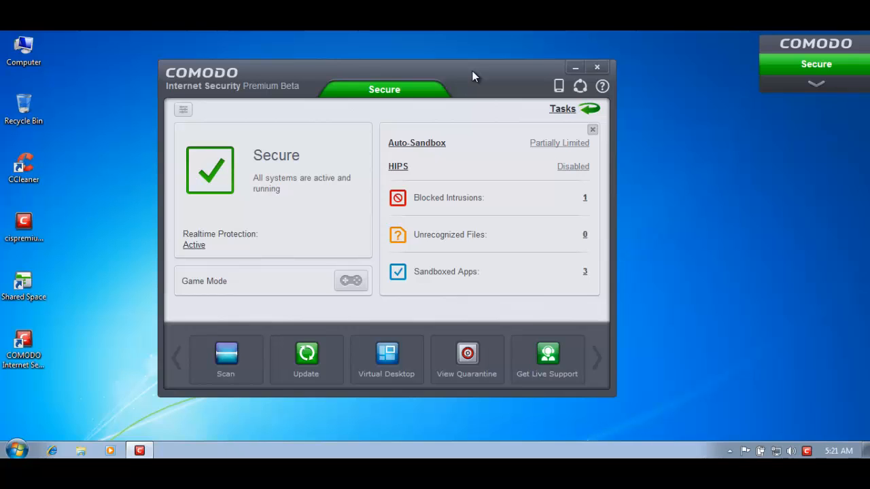
drag(472, 71, 503, 80)
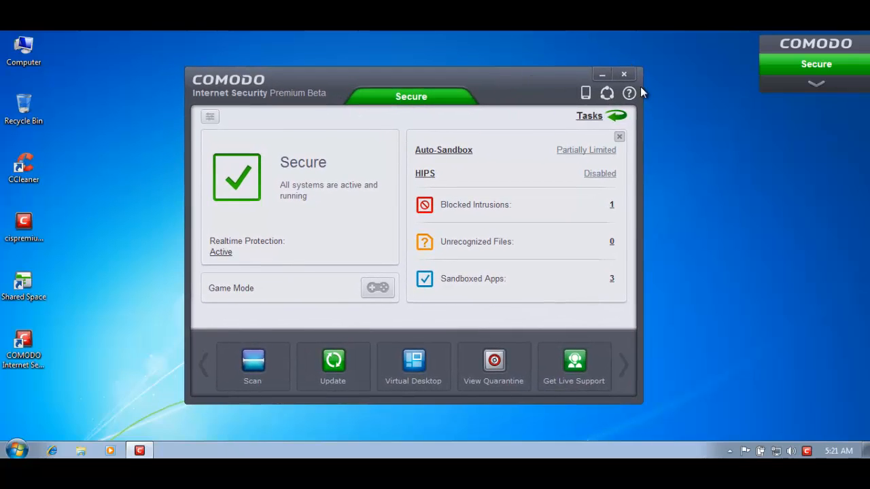
click(777, 85)
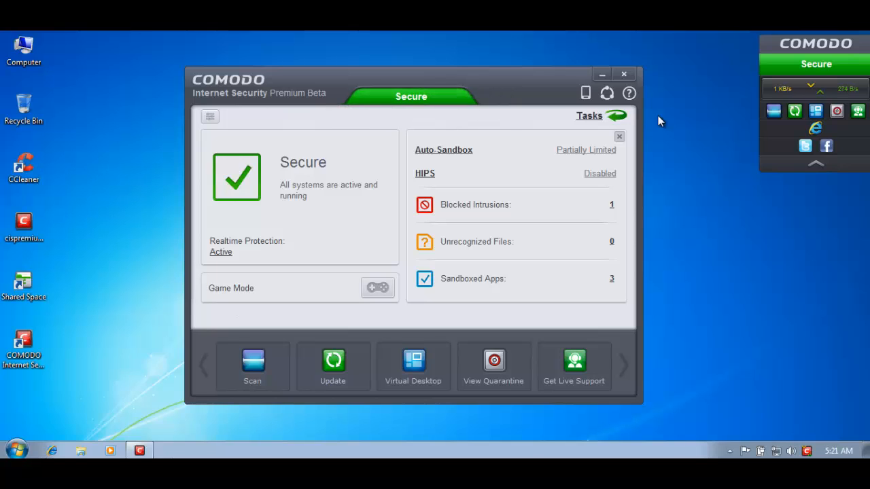
click(778, 160)
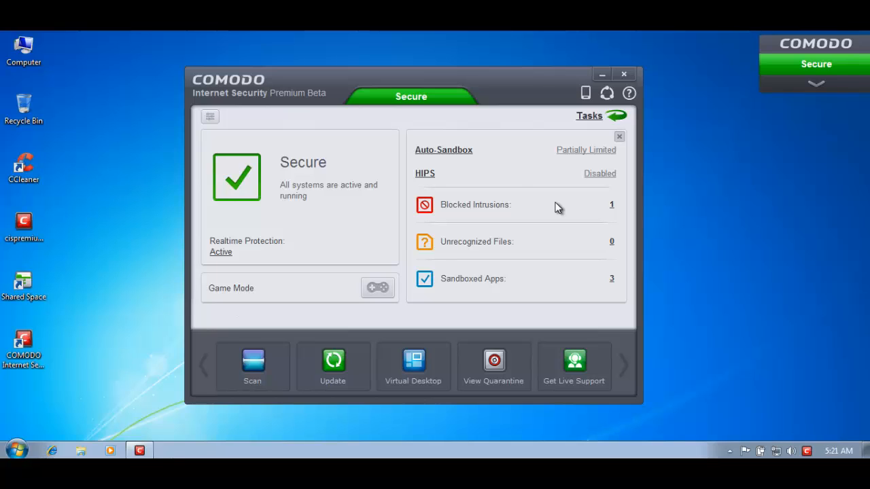
Examine the available Auto-Sandbox restriction levels and HIPS modes without changing either setting
click(591, 152)
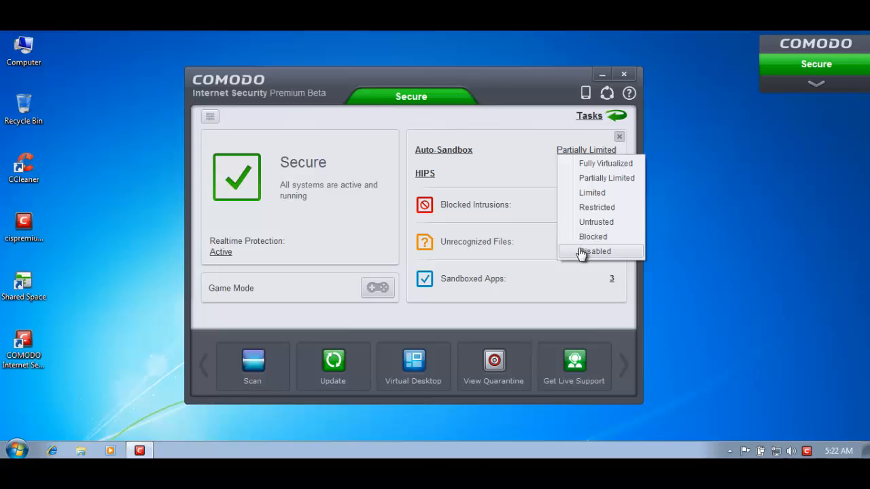
click(511, 170)
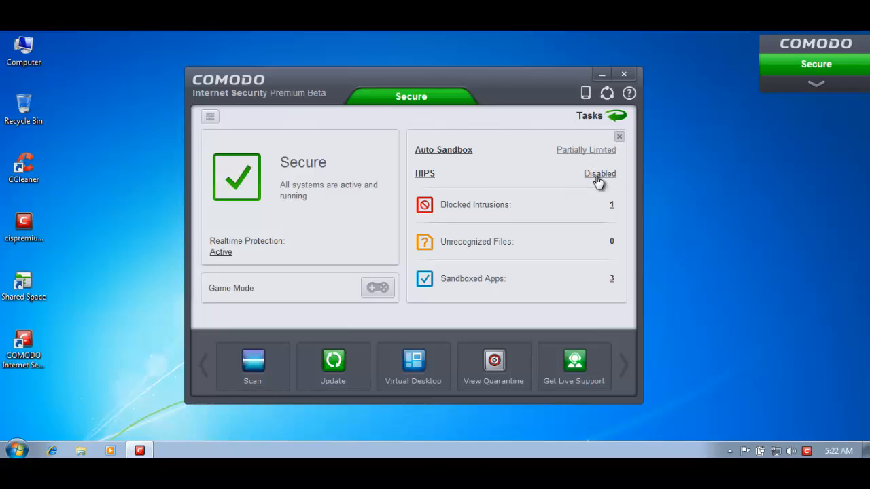
click(586, 152)
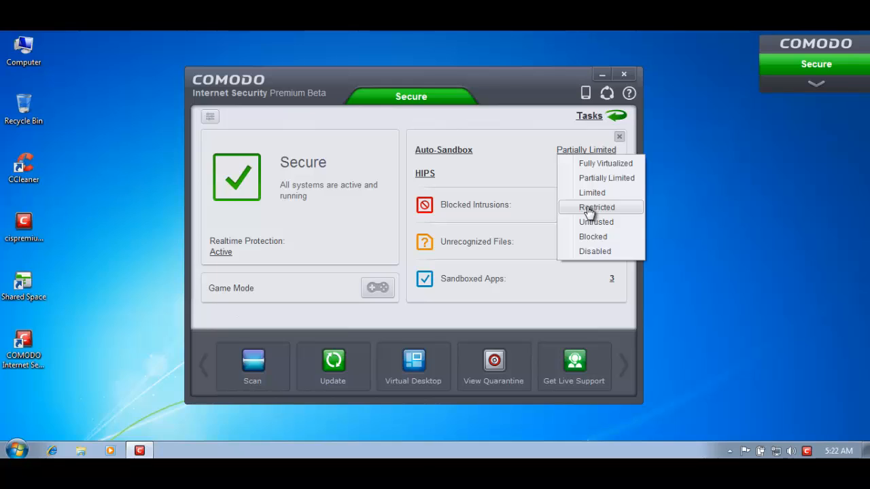
click(537, 181)
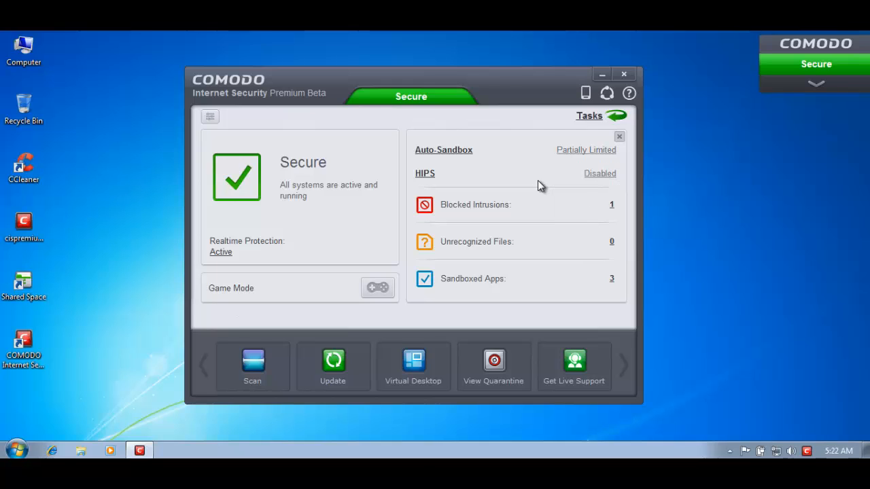
click(590, 174)
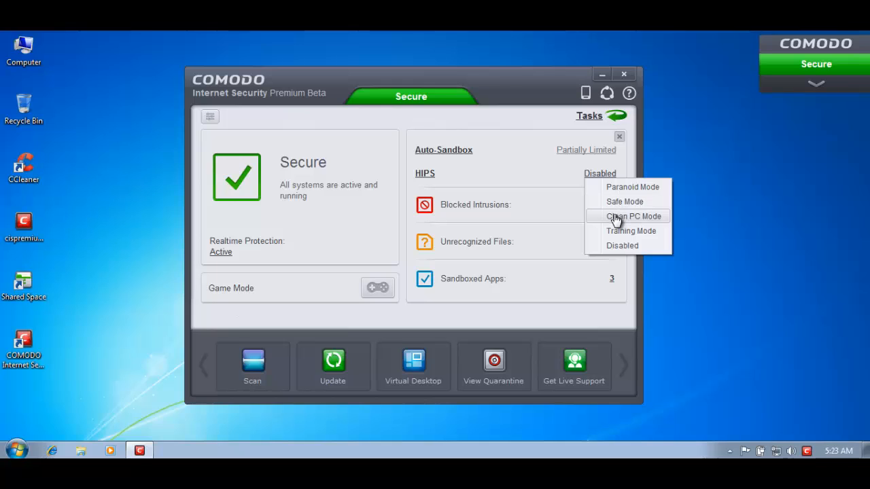
click(561, 208)
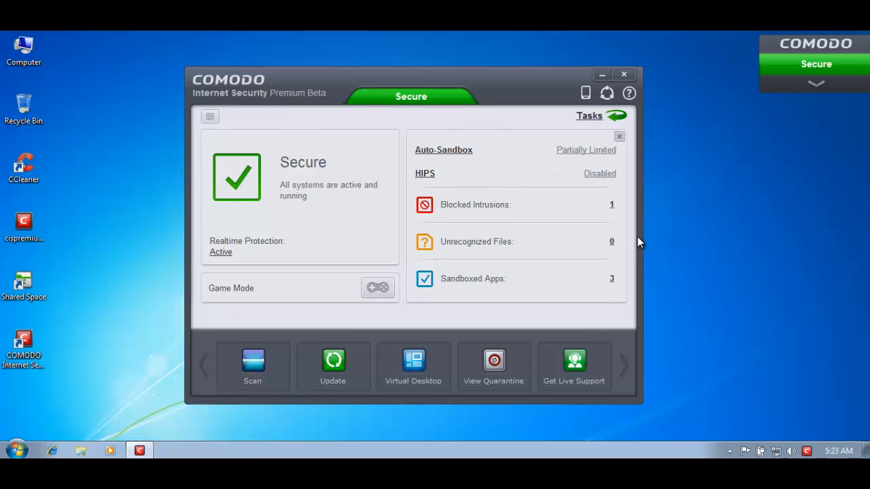
Review the User Interface, Updates and Logging pages of the Advanced Settings, and leave without saving changes
click(602, 115)
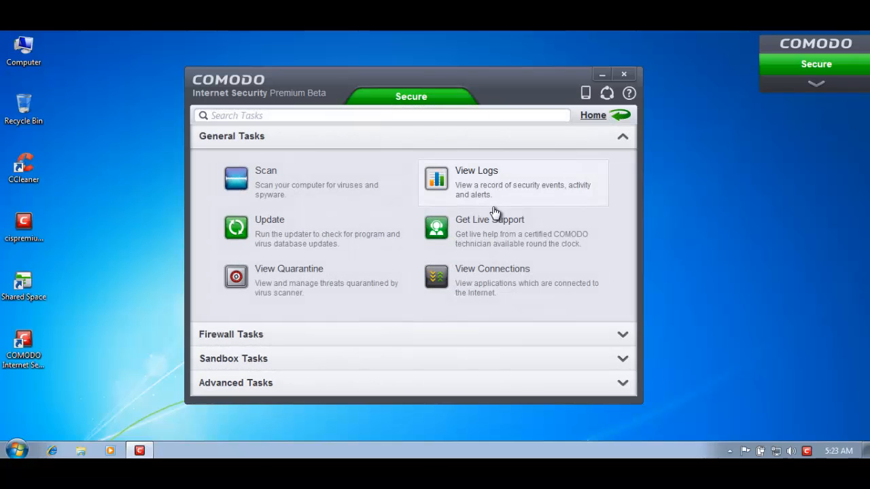
click(361, 377)
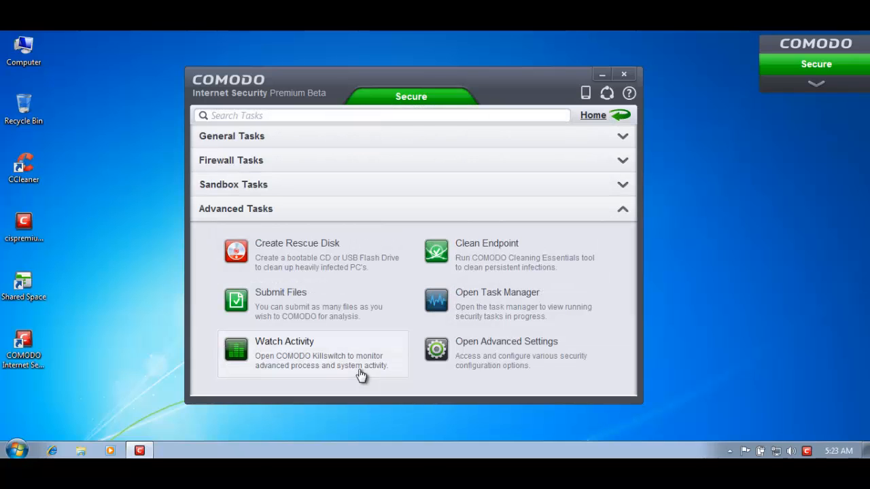
click(473, 355)
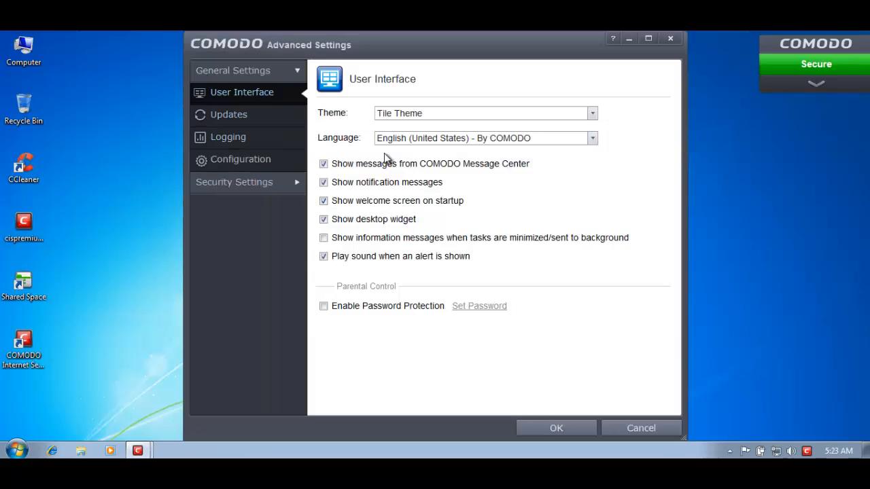
click(265, 121)
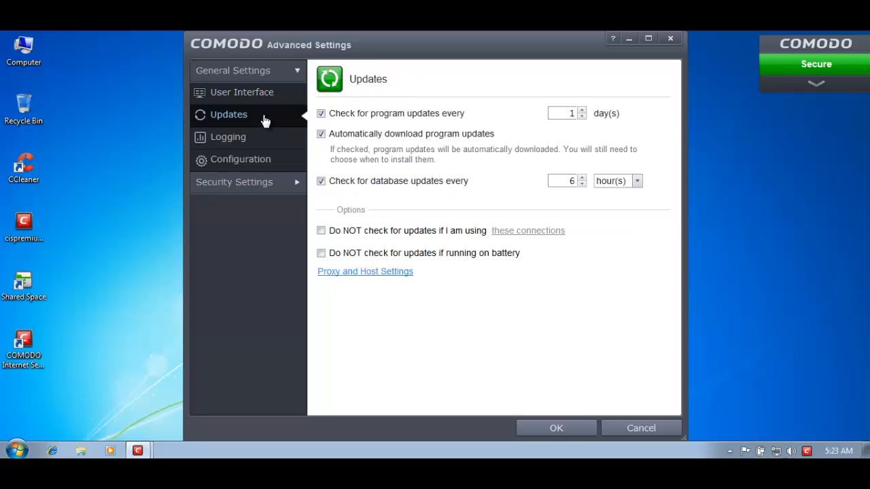
click(258, 140)
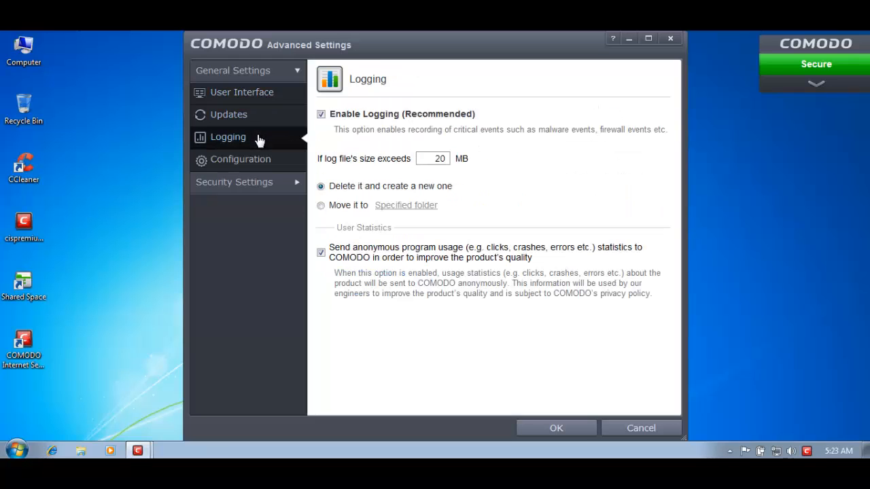
click(255, 97)
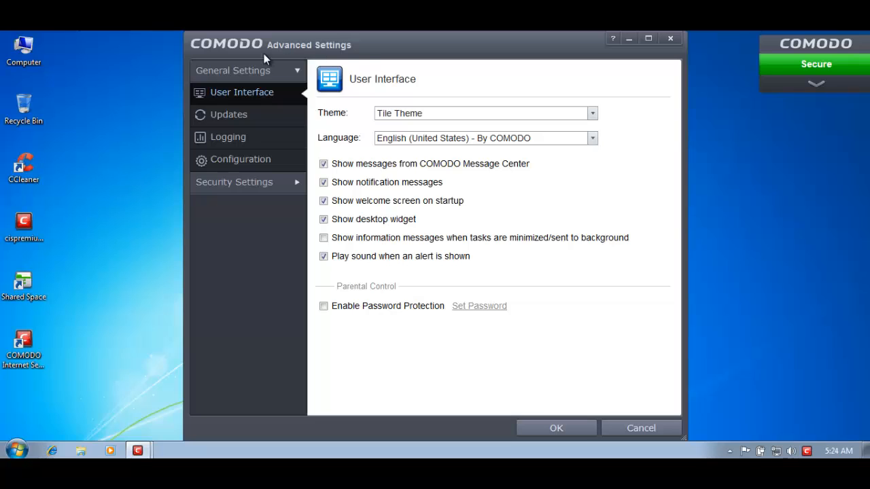
click(640, 428)
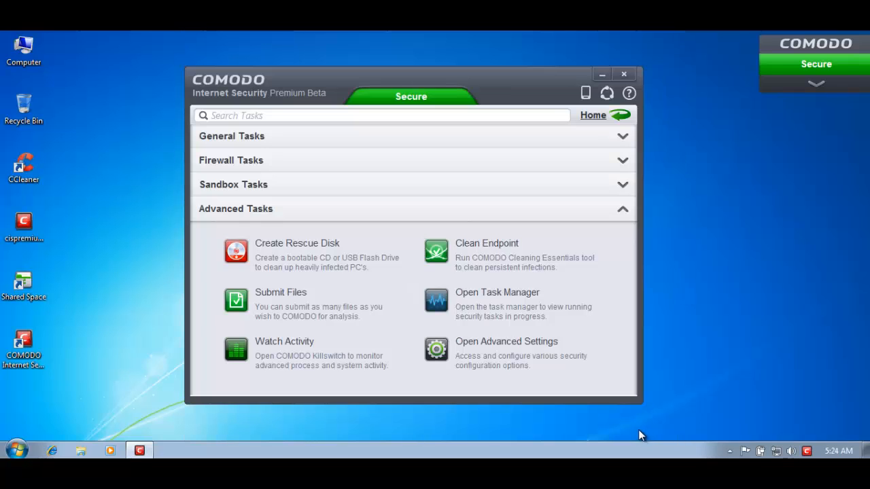
Check the expanded desktop widget and the General Tasks list, and return to the home screen
click(806, 89)
click(773, 165)
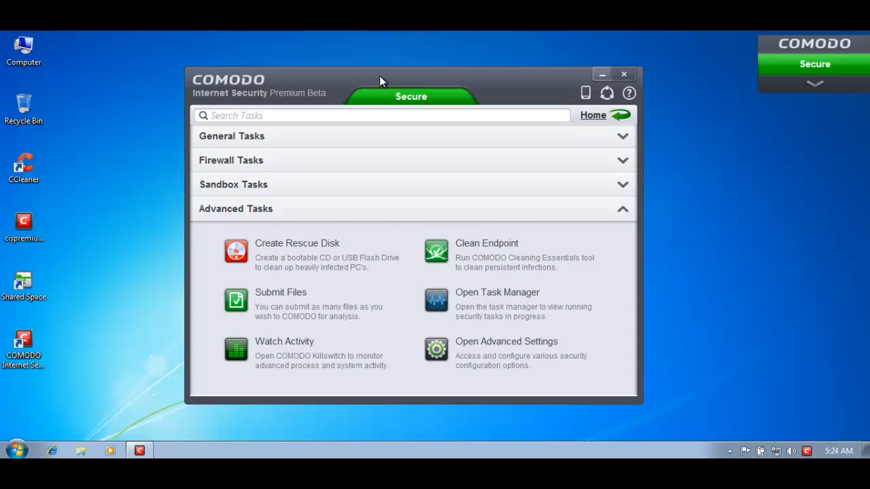
click(275, 137)
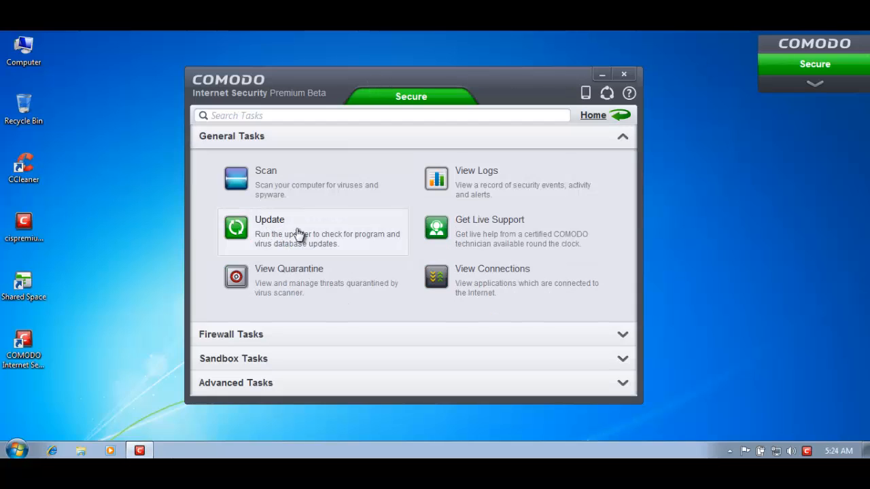
click(600, 121)
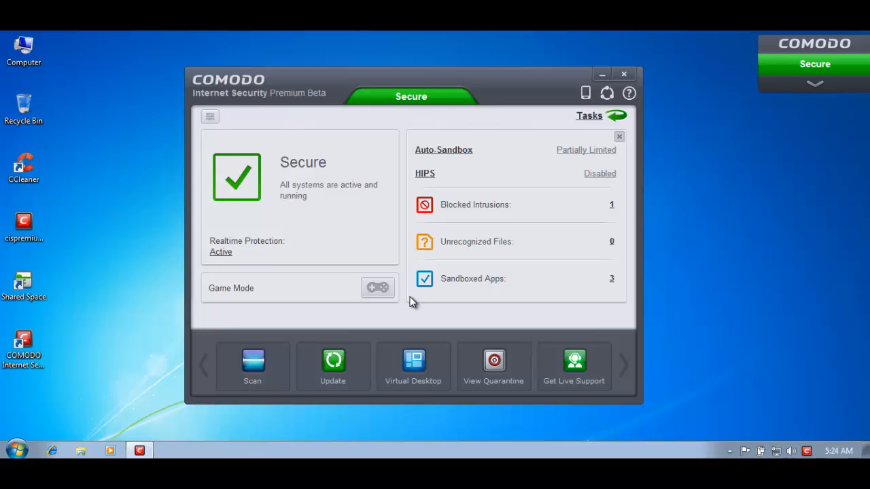
Compare the home screen's detailed and basic views, finishing on the basic view
click(623, 75)
click(210, 118)
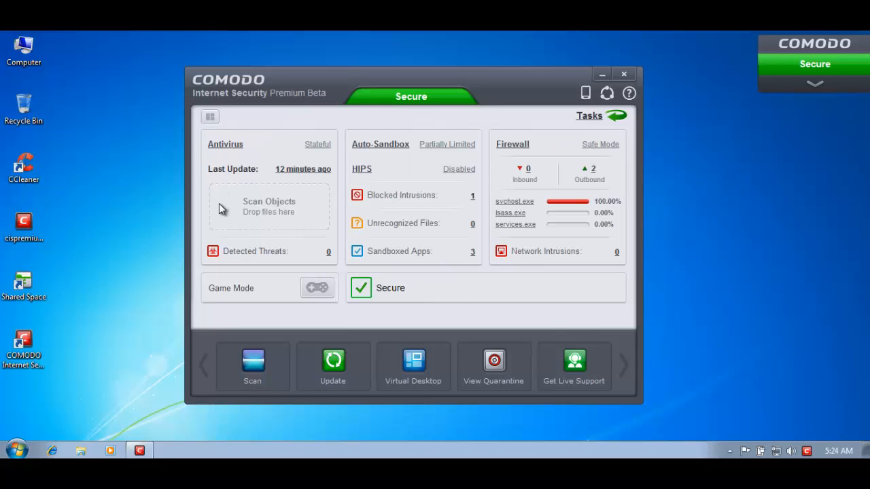
click(211, 118)
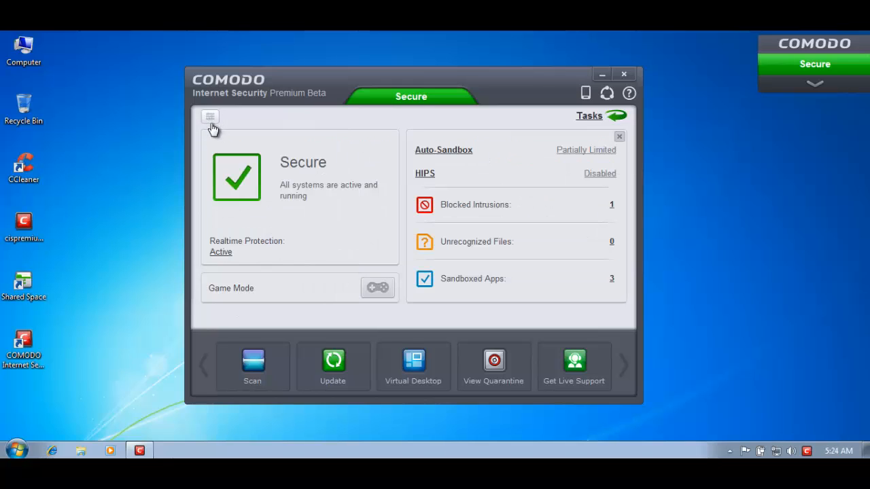
click(211, 119)
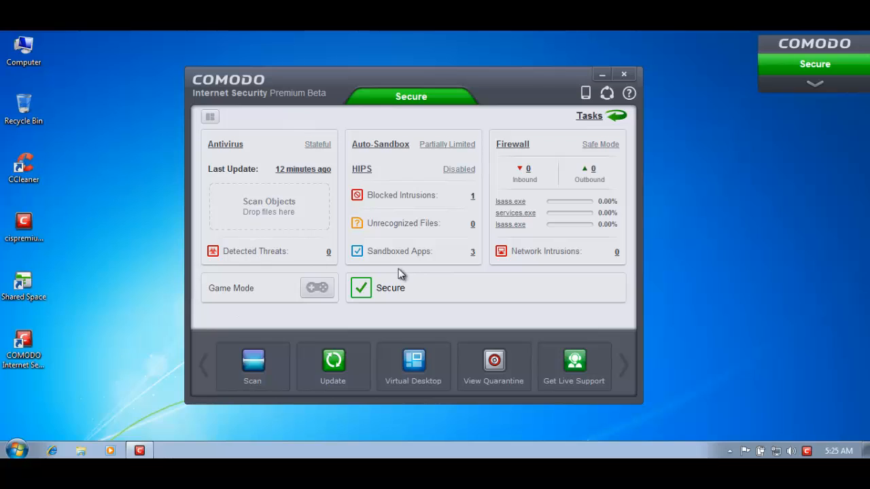
click(210, 117)
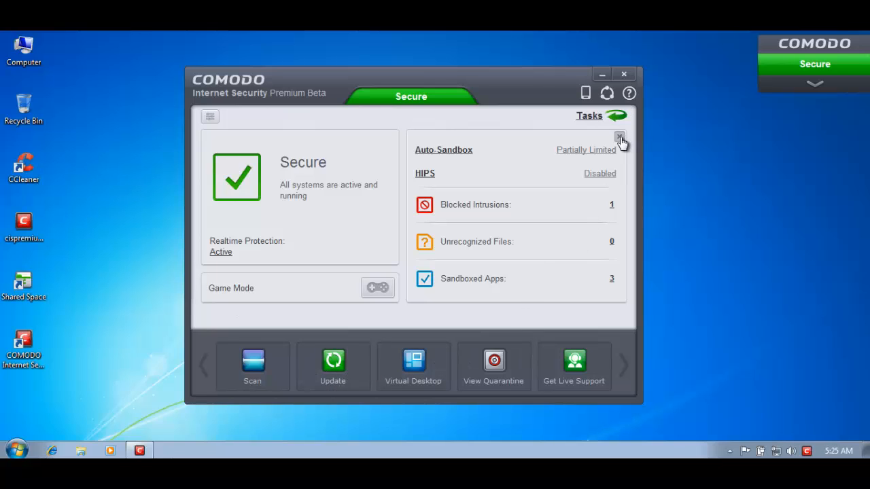
Close the security window and try to open sopvps.hk/exec/1201310150304252287.exe in Internet Explorer, dismissing the Chrome promotion
click(625, 76)
click(52, 451)
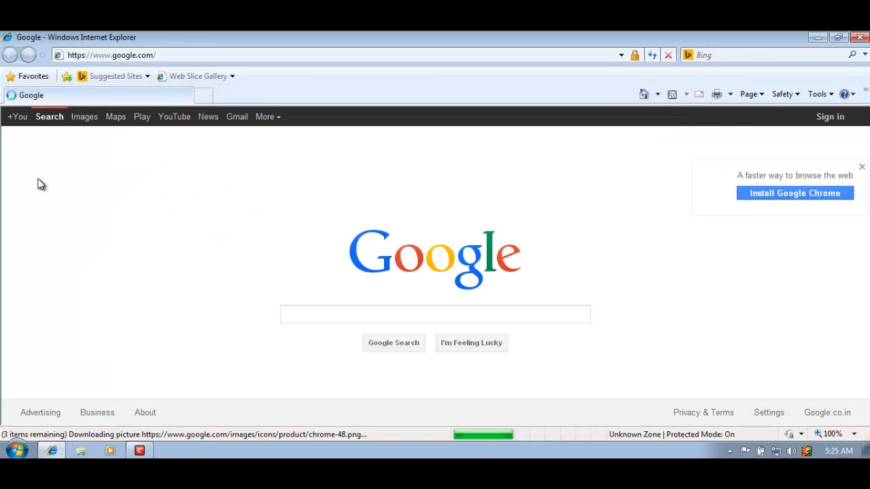
click(131, 60)
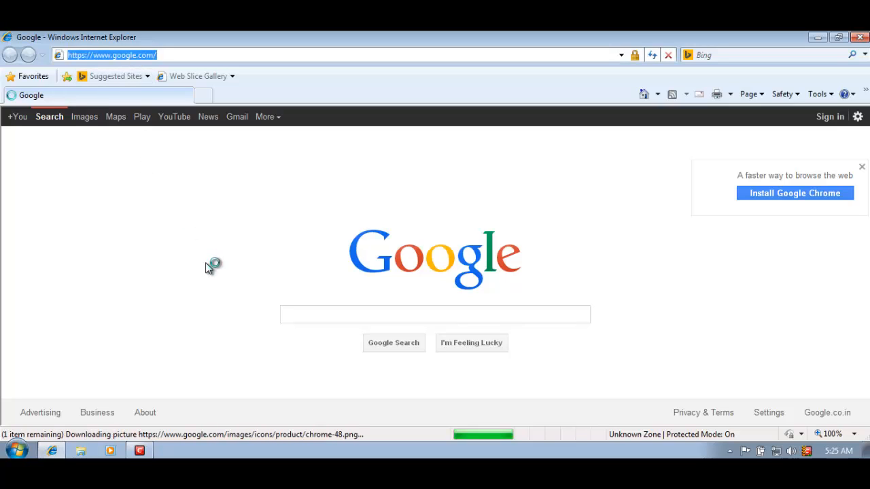
click(861, 168)
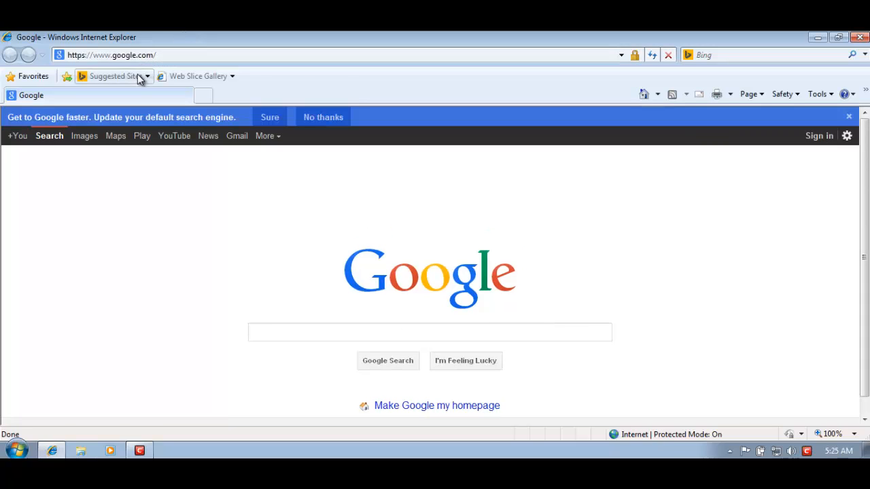
click(149, 57)
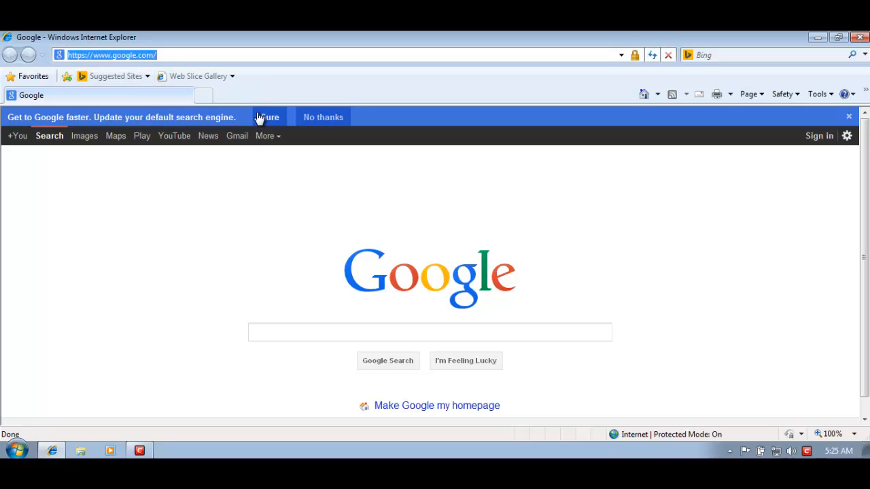
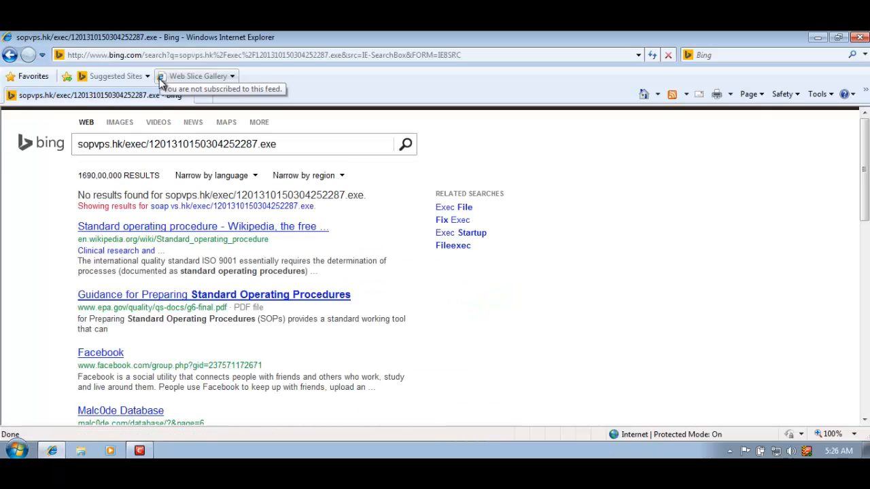
key(alt+Tab)
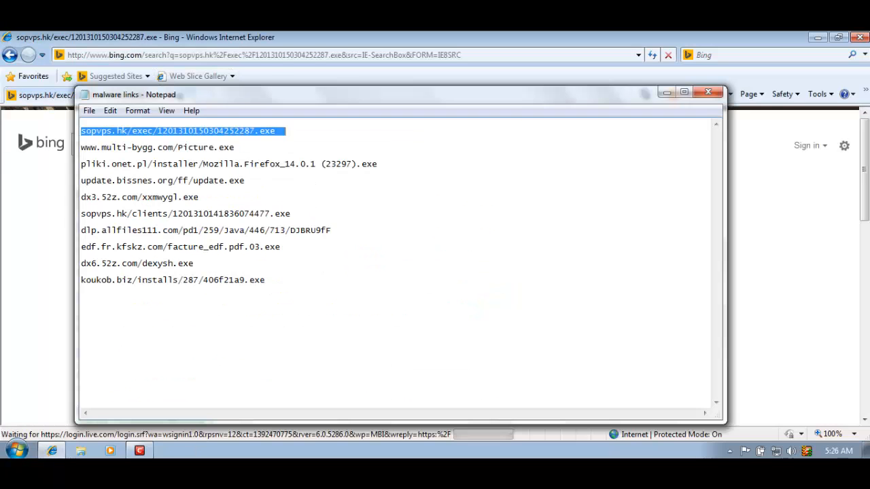
drag(241, 150, 73, 149)
key(ctrl+c)
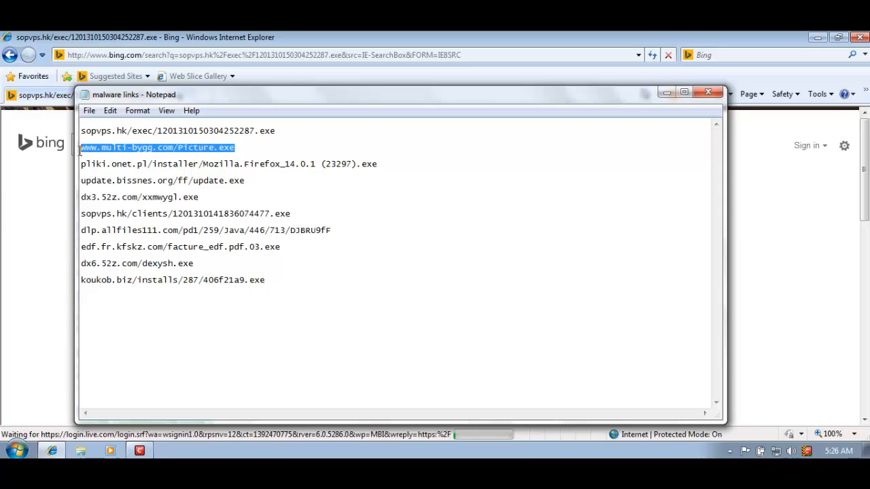
click(23, 214)
click(105, 56)
key(ctrl+v)
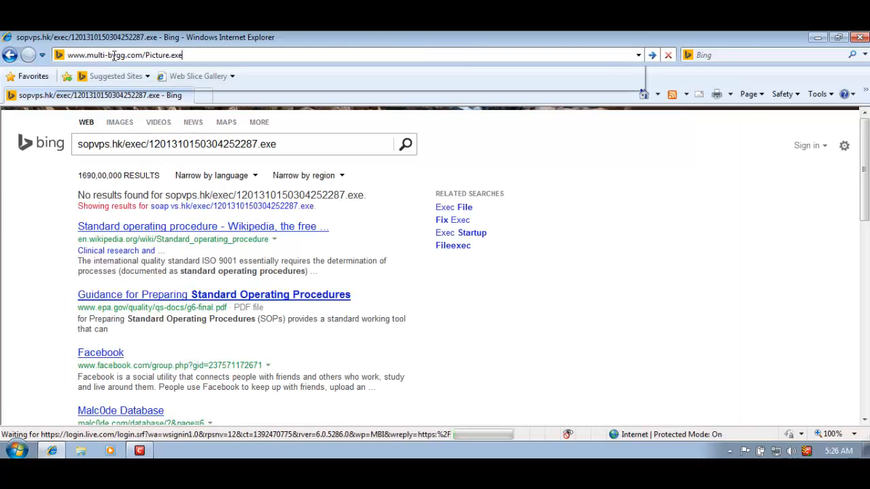
key(Return)
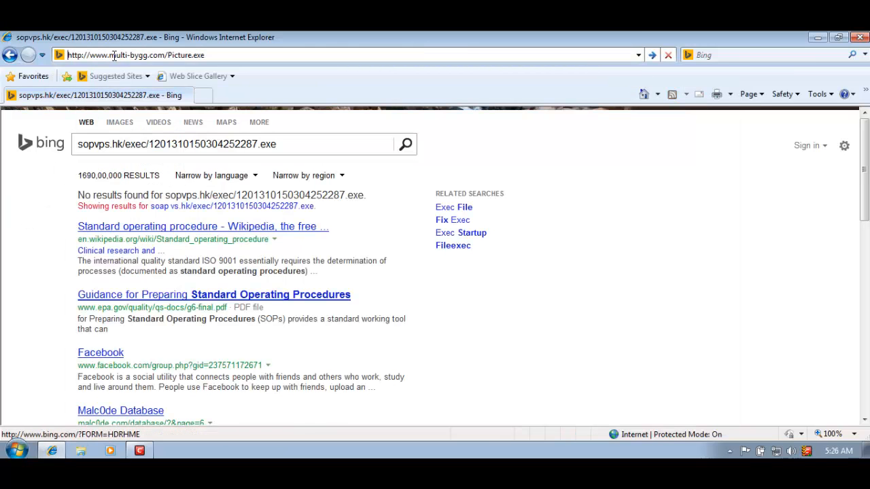
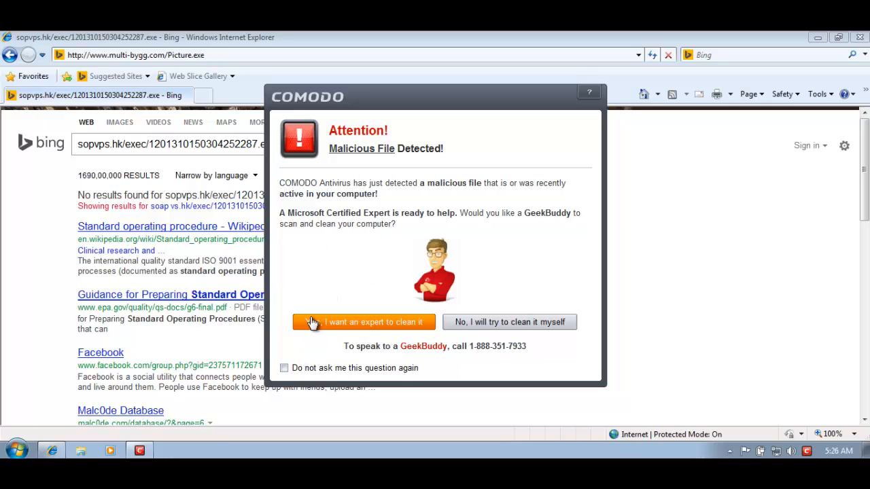
Decline the GeekBuddy expert cleanup, choosing to clean the malicious file yourself and not be asked again
click(322, 367)
click(503, 322)
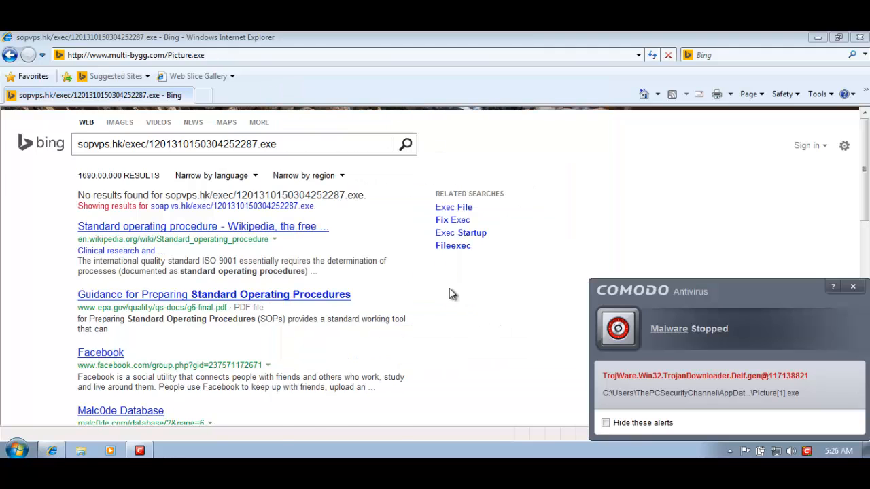
Dismiss the malware alert, then copy the pliki.onet.pl/installer/Mozilla.Firefox_14.0.1 (23297).exe link from the malware links file and open it in Internet Explorer
click(853, 286)
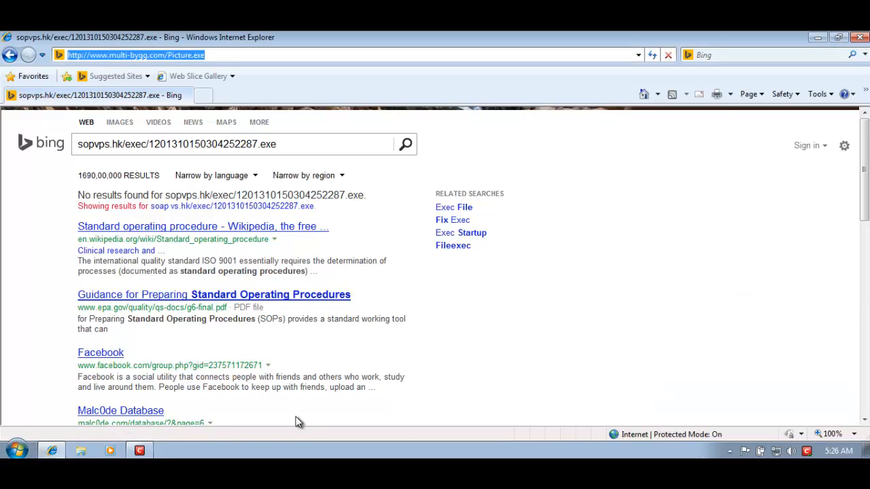
key(alt+Tab)
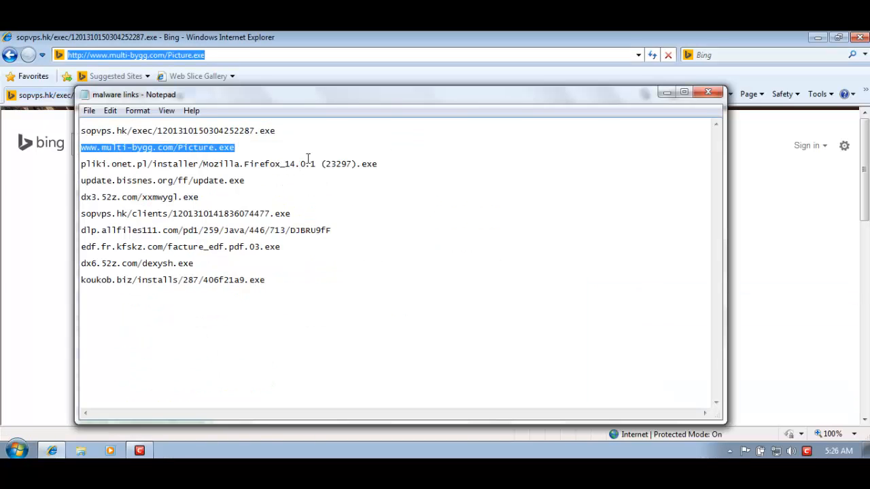
click(386, 163)
key(shift+Home)
key(ctrl+c)
key(alt+Tab)
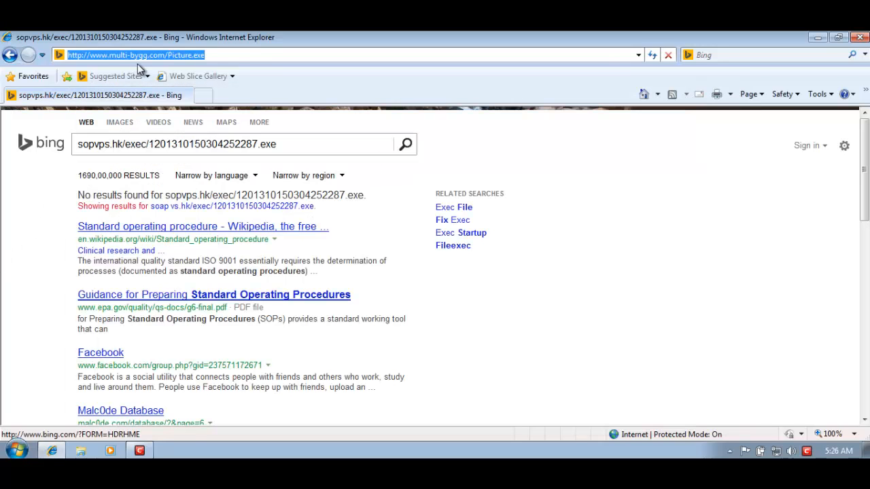
key(ctrl+v)
key(Return)
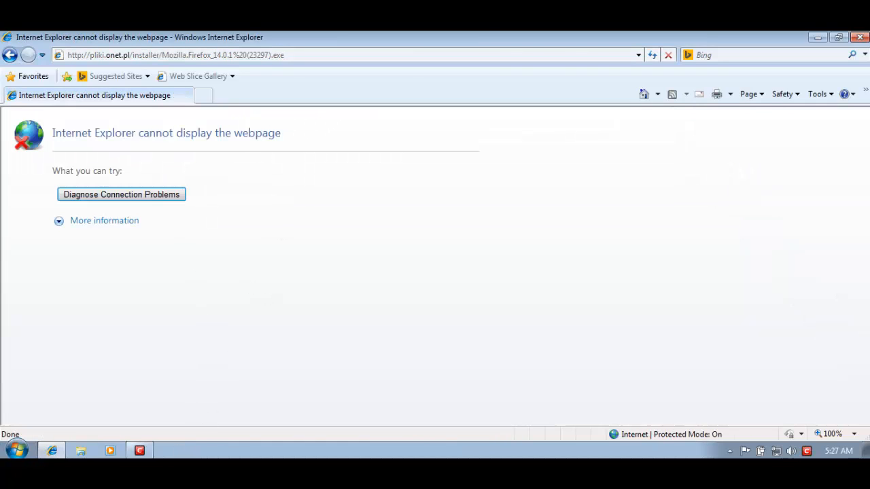
Copy update.bissnes.org/ff/update.exe from the malware links file, open it in Internet Explorer and run the download
key(alt+Tab)
click(245, 180)
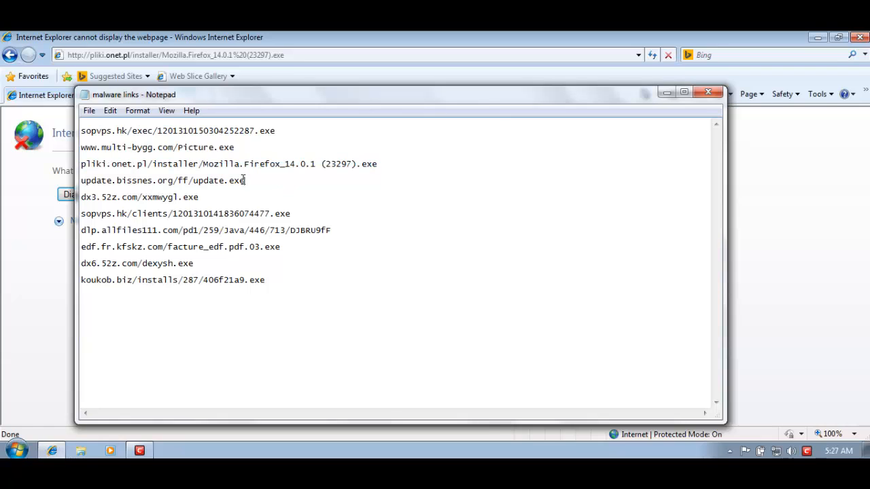
key(shift+Home)
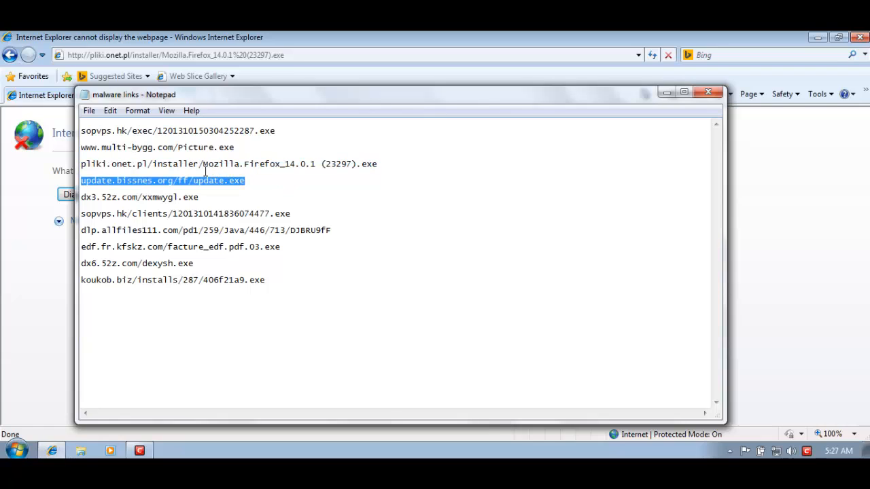
click(36, 223)
click(164, 56)
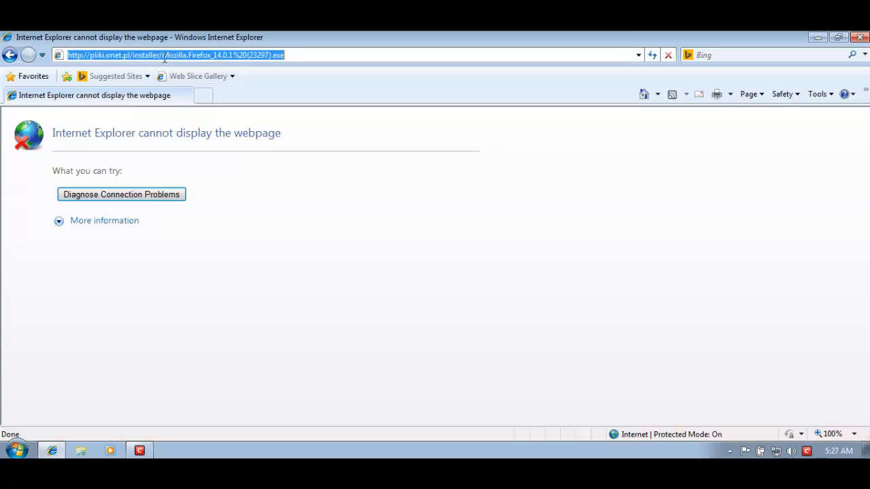
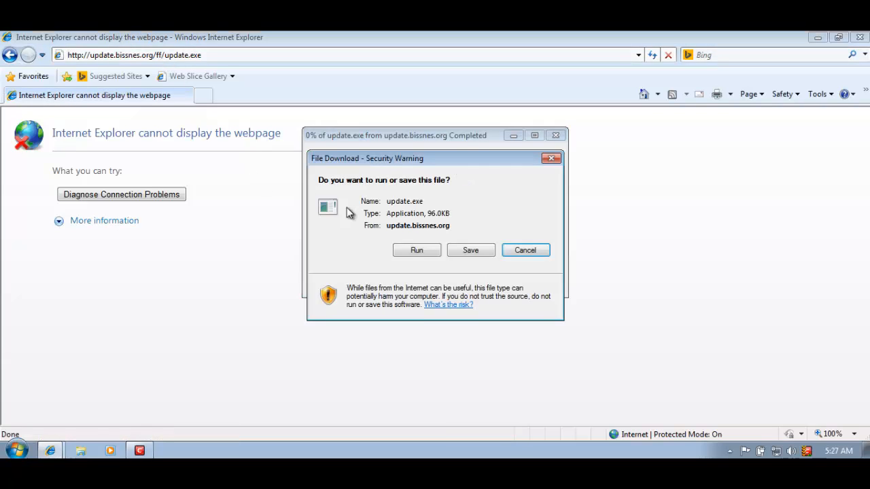
click(417, 250)
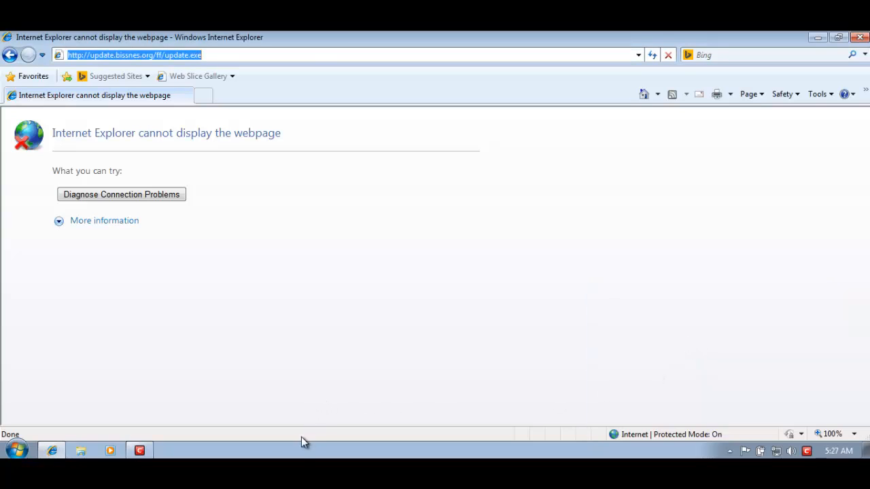
Copy dx3.52z.com/xxmwygl.exe from the malware links file, open it in Internet Explorer and run it despite the unknown publisher
key(alt+Tab)
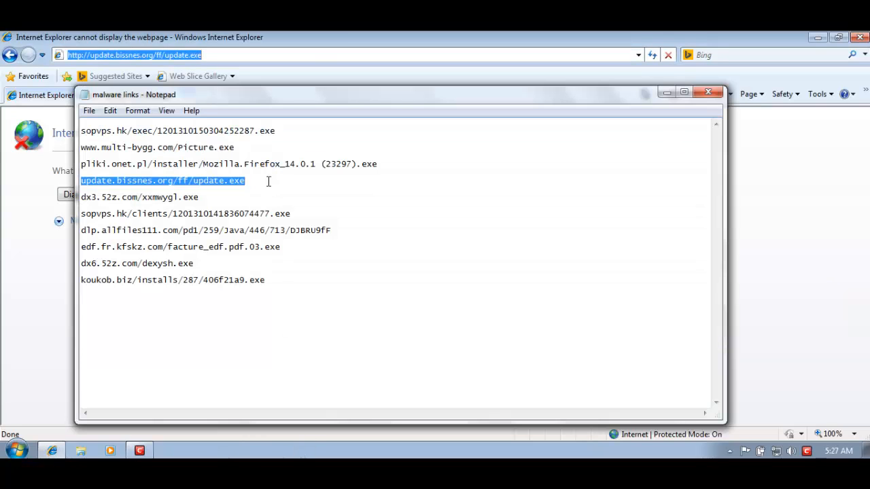
double_click(202, 197)
key(ctrl+c)
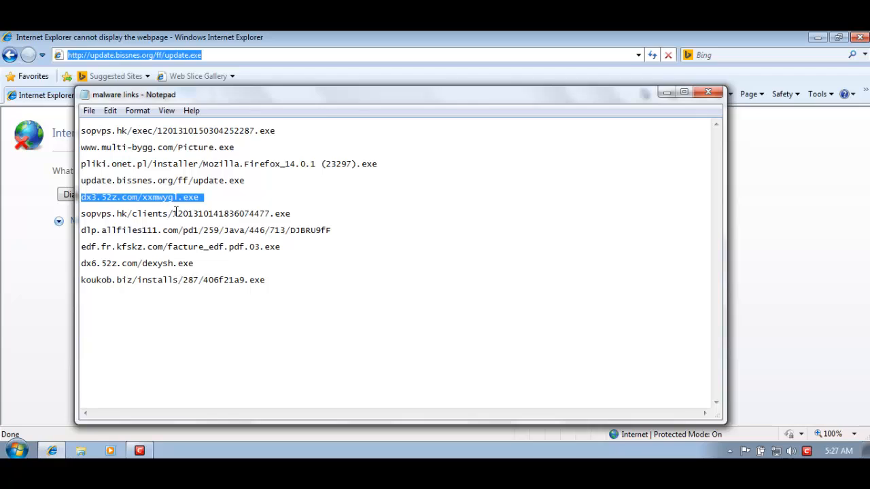
click(58, 285)
click(134, 55)
key(ctrl+v)
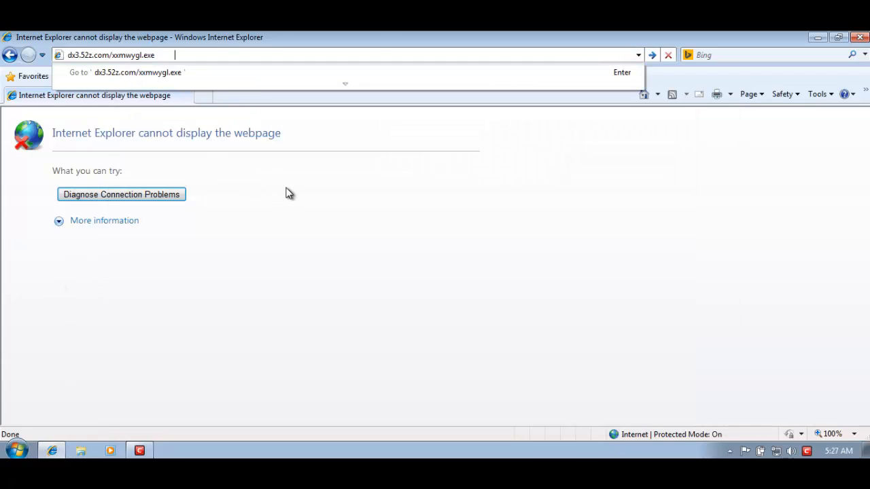
key(Return)
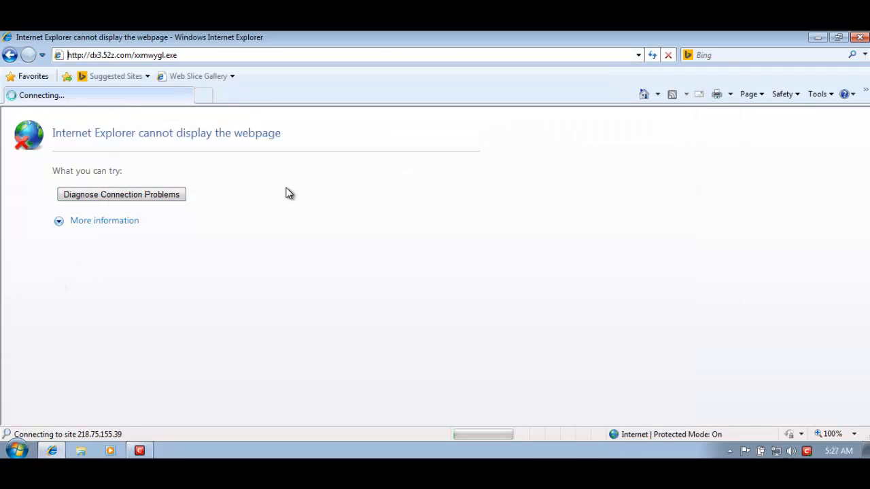
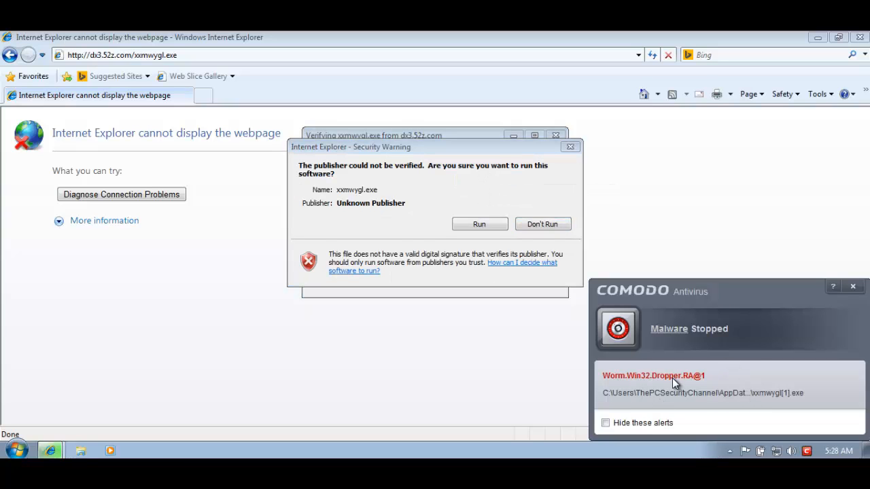
click(476, 227)
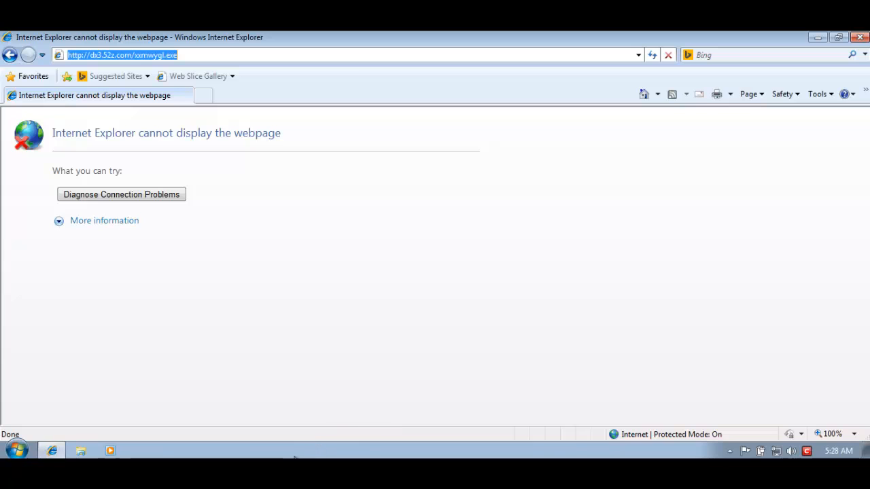
Open sopvps.hk/clients/1201310141836074477.exe from the malware links file in Internet Explorer, run the download and dismiss the malware alert
key(alt+Tab)
drag(312, 215, 312, 201)
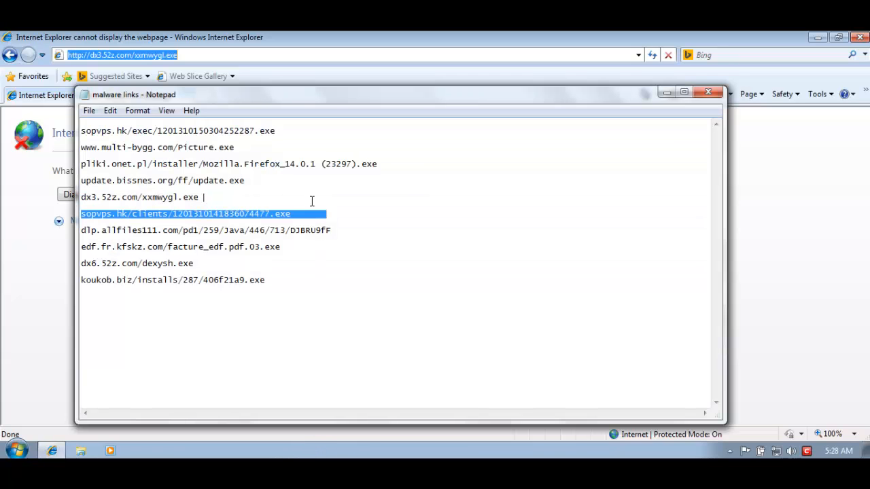
key(ctrl+c)
key(alt+Tab)
click(165, 55)
key(ctrl+v)
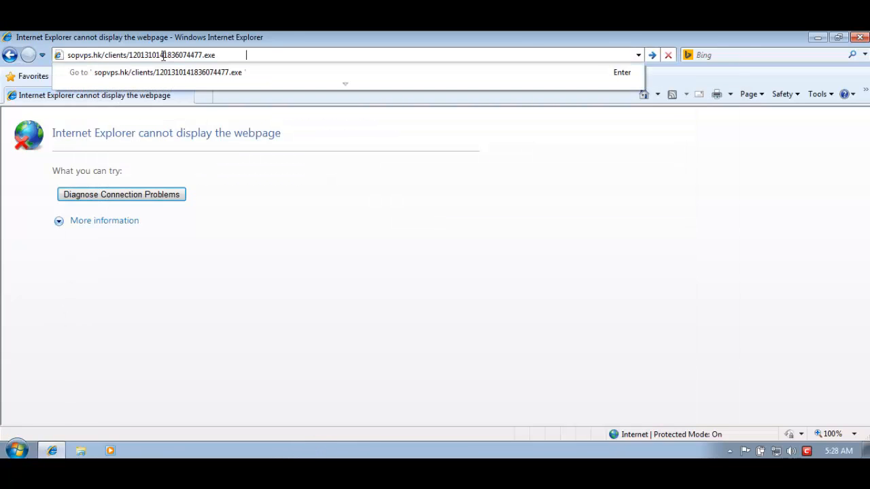
key(Return)
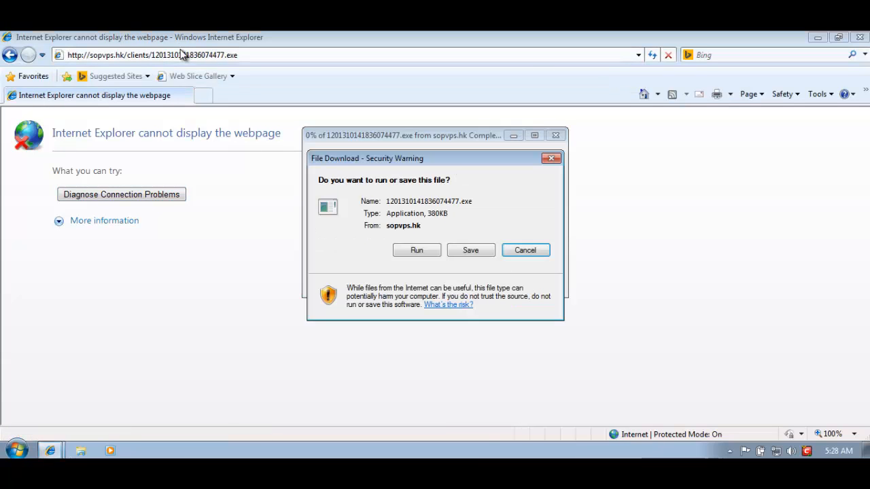
click(416, 250)
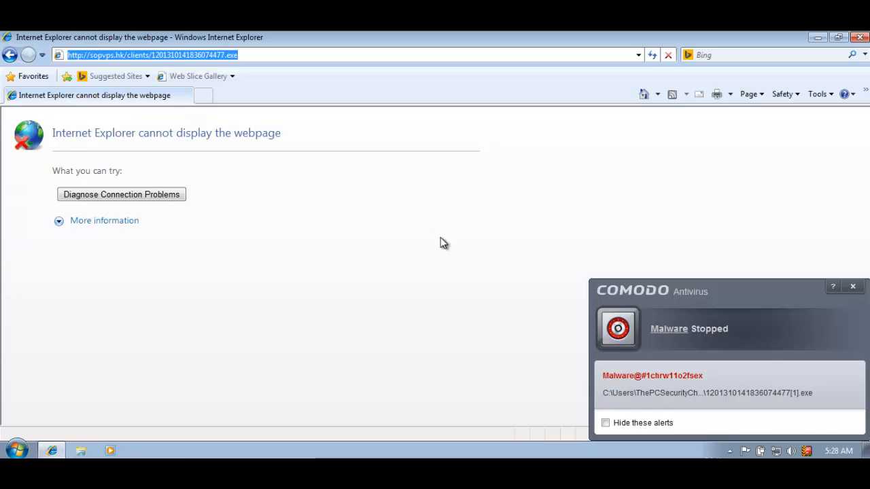
click(854, 286)
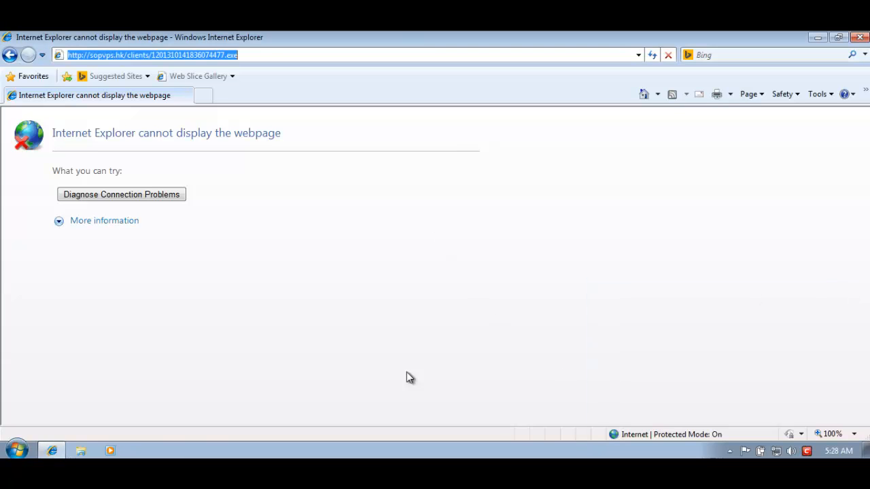
Copy dlp.allfiles111.com/pd1/259/Java/446/713/DJBRU9fF from the malware links file, open it in Internet Explorer and run the download
key(alt+Tab)
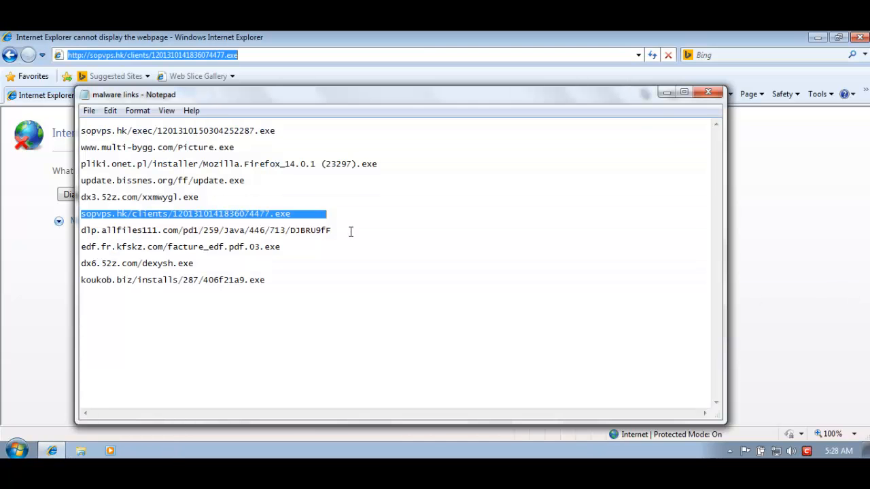
drag(351, 232, 351, 221)
click(155, 81)
click(166, 54)
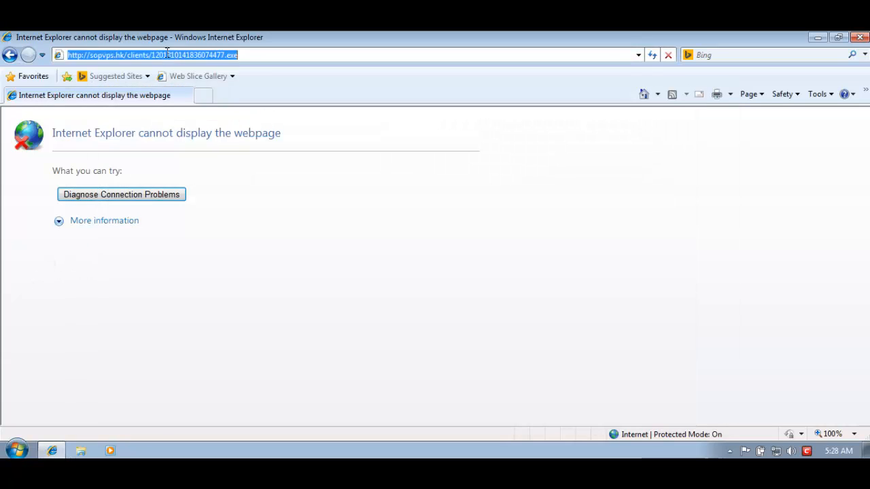
key(ctrl+v)
key(Return)
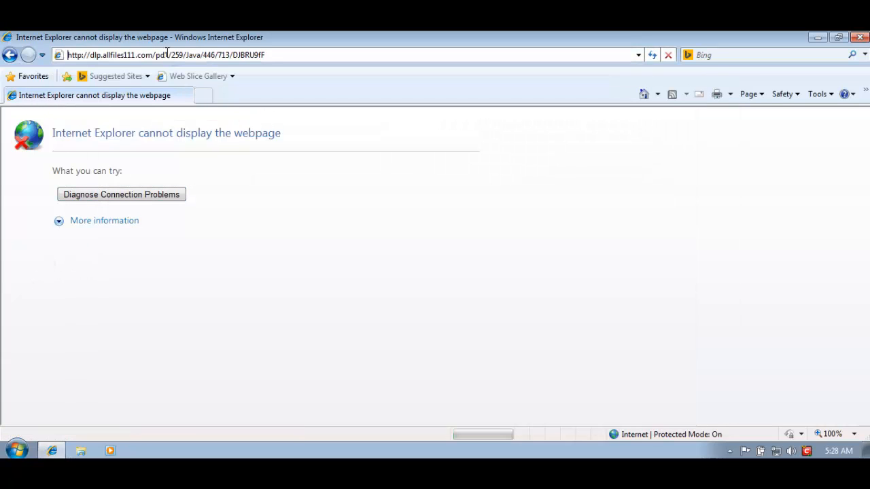
click(408, 250)
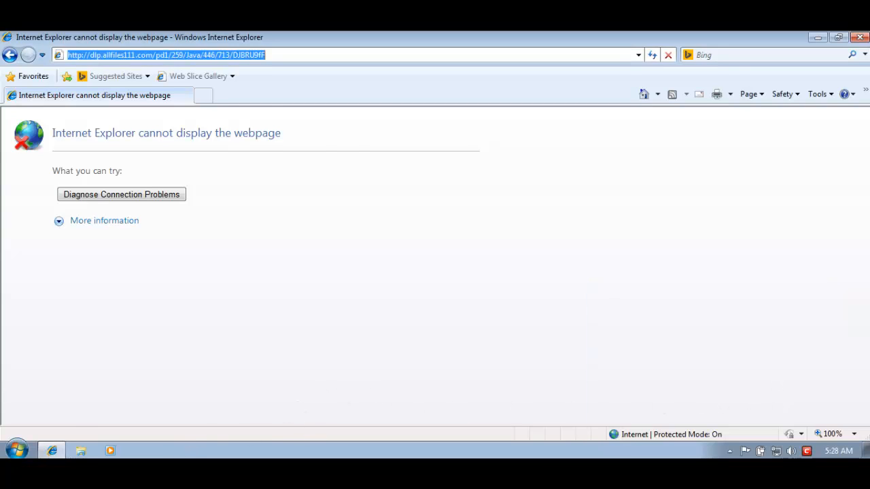
Copy edf.fr.kfskz.com/facture_edf.pdf.03.exe from the malware links file, open it in Internet Explorer and run it despite the unknown publisher
key(alt+Tab)
double_click(288, 242)
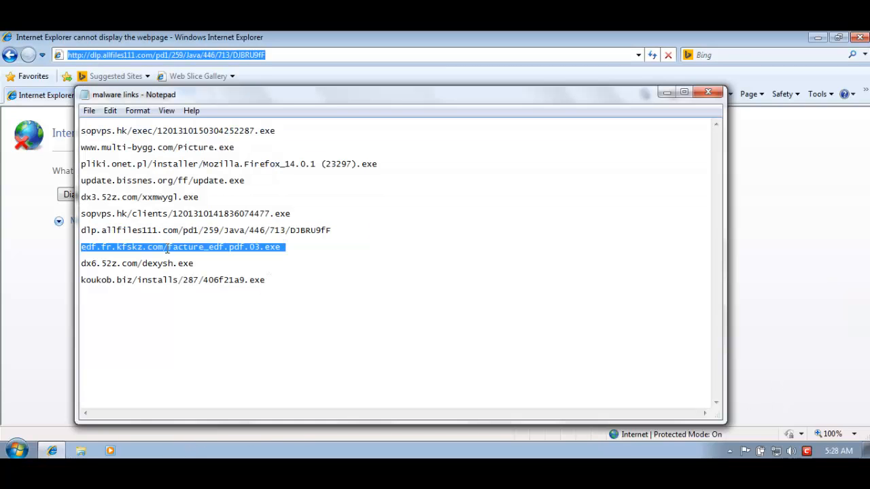
click(62, 235)
click(151, 54)
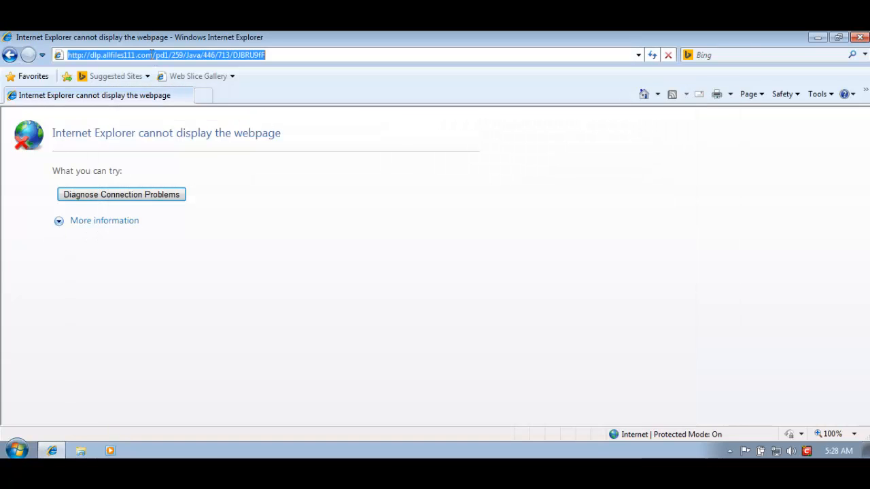
key(ctrl+v)
key(Return)
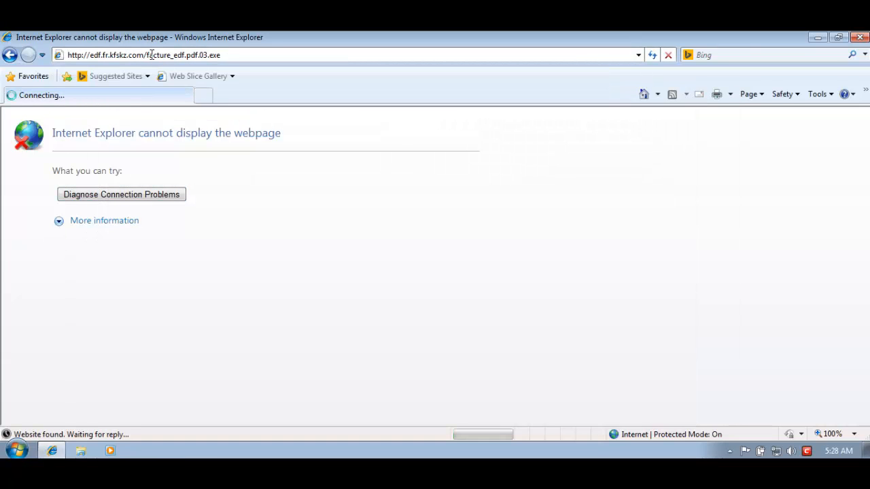
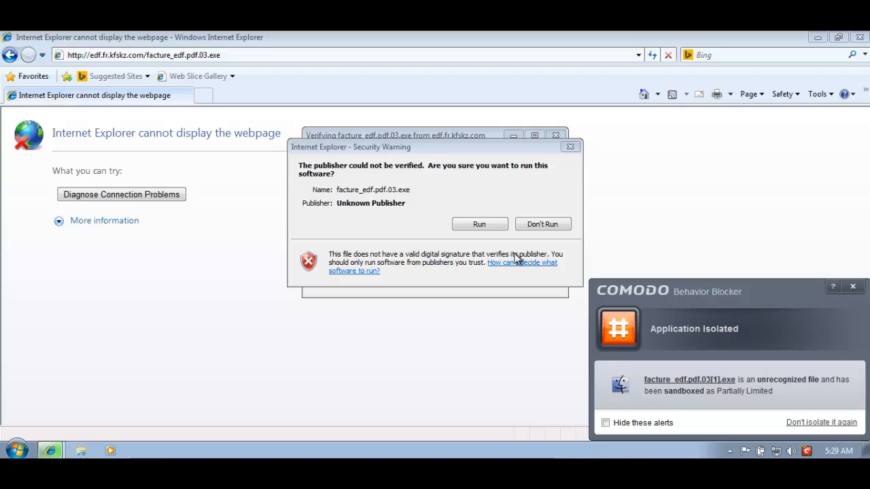
click(465, 224)
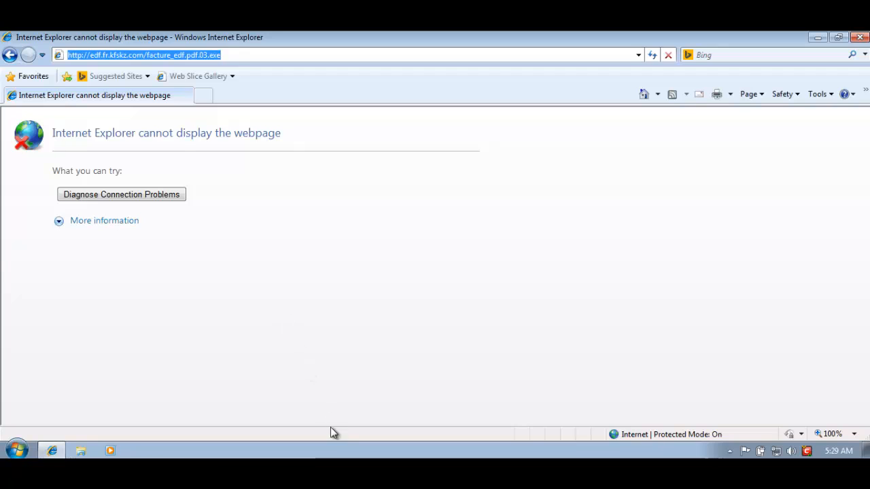
Examine the running processes in Windows Task Manager for the facture_edf file, widening the image name column, then close Task Manager
right_click(332, 447)
click(354, 403)
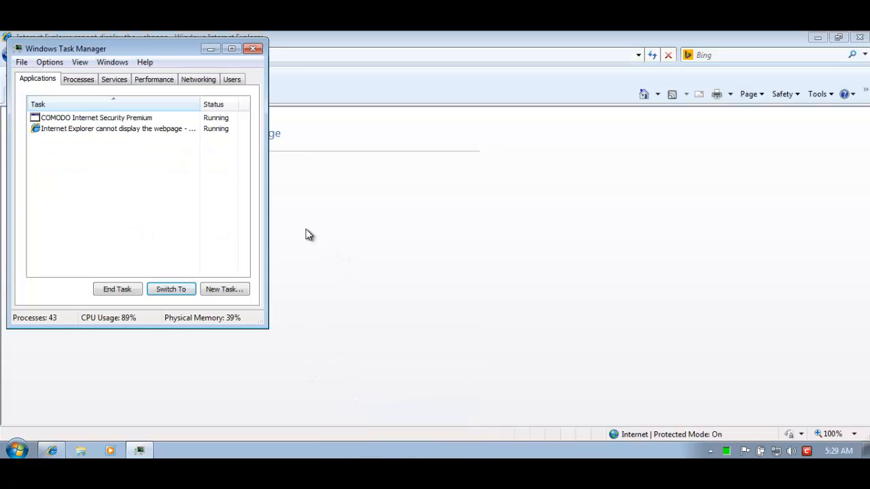
click(77, 80)
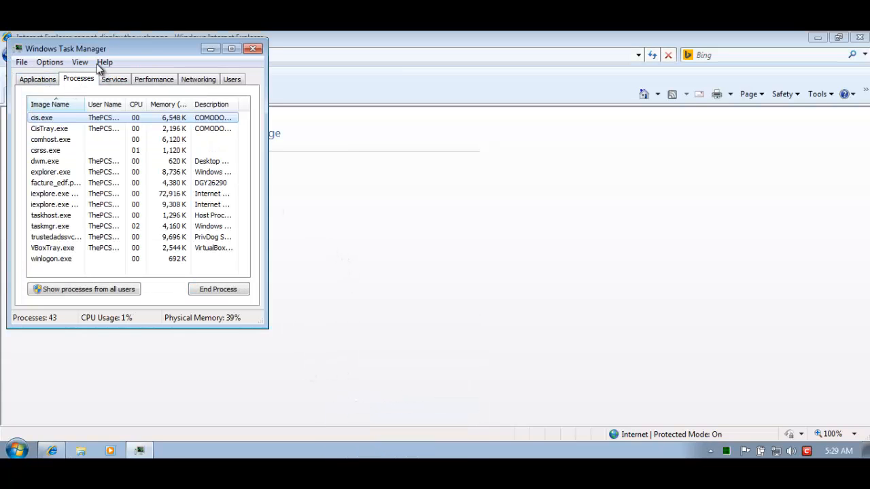
drag(156, 52, 229, 63)
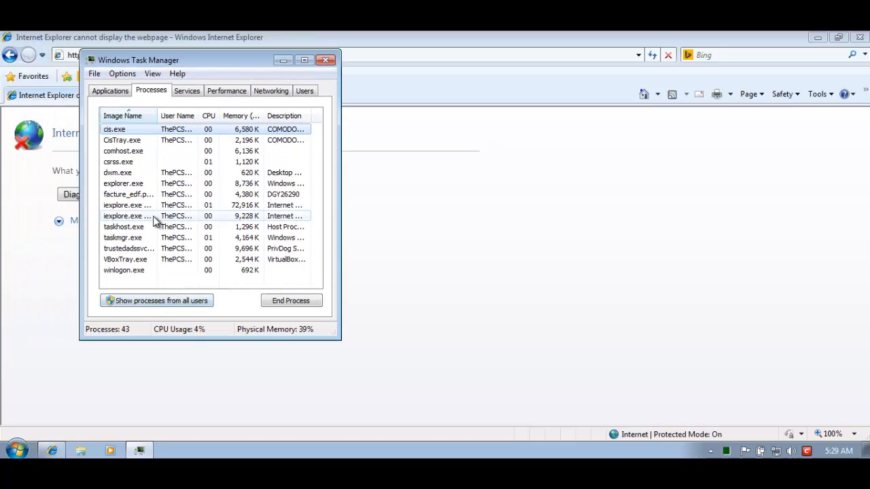
click(135, 194)
drag(157, 115, 218, 116)
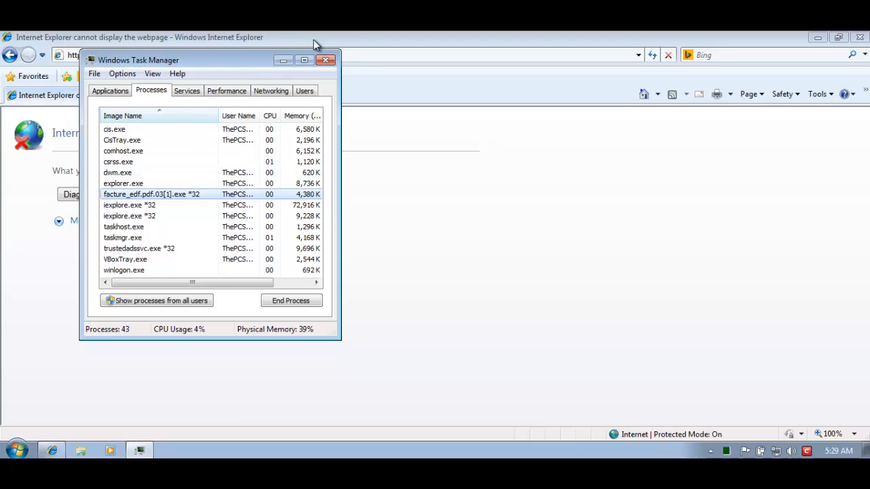
click(327, 60)
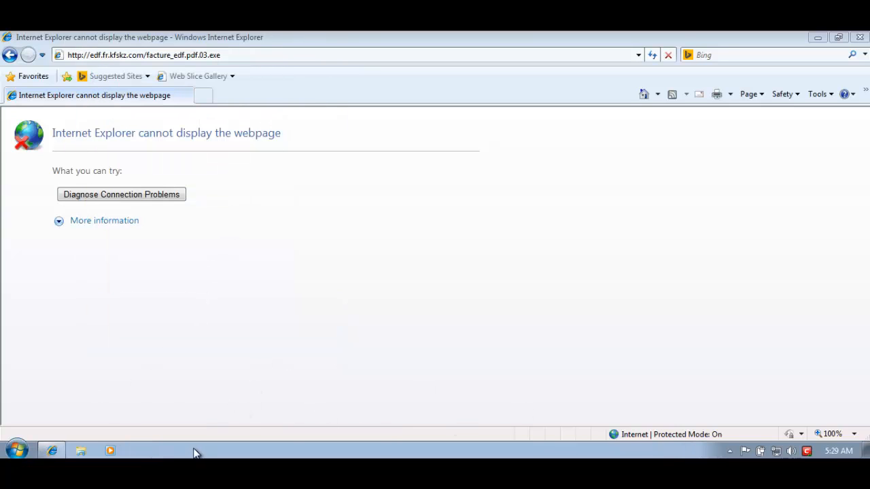
Copy dx6.52z.com/dexysh.exe from the malware links file, open it in Internet Explorer and run the download
key(alt+Tab)
click(205, 264)
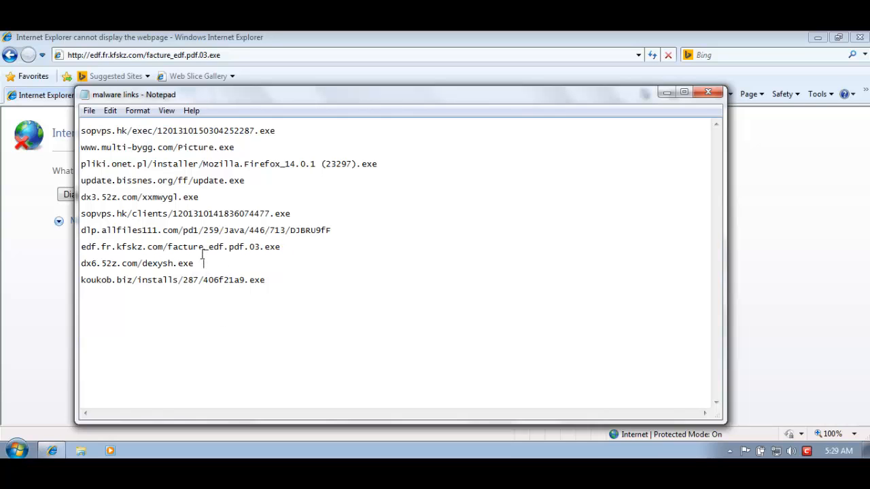
key(shift+Home)
key(ctrl+c)
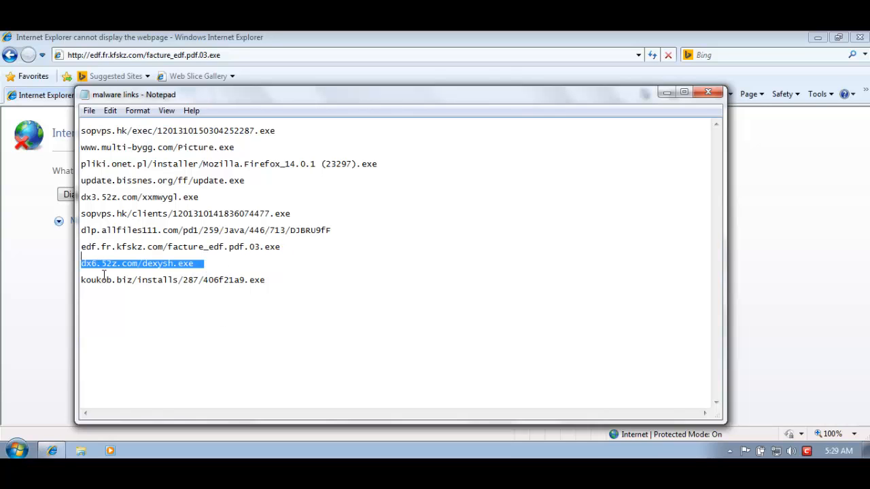
key(alt+Tab)
click(126, 55)
key(ctrl+v)
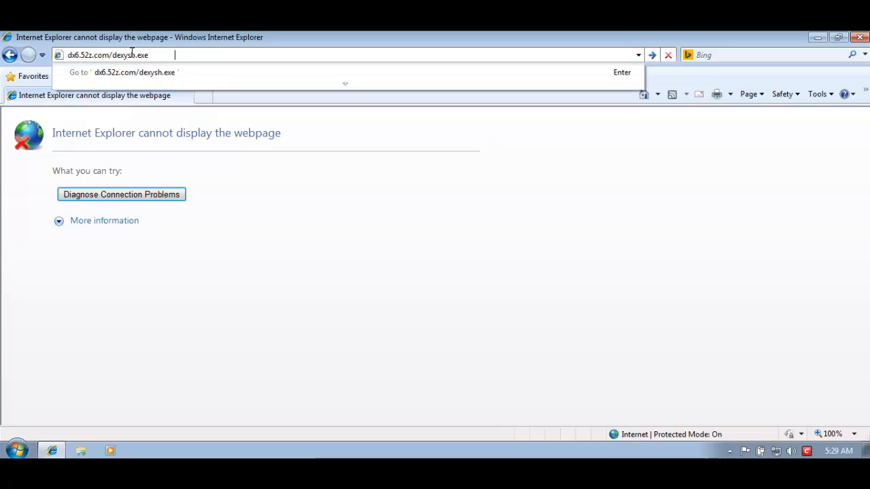
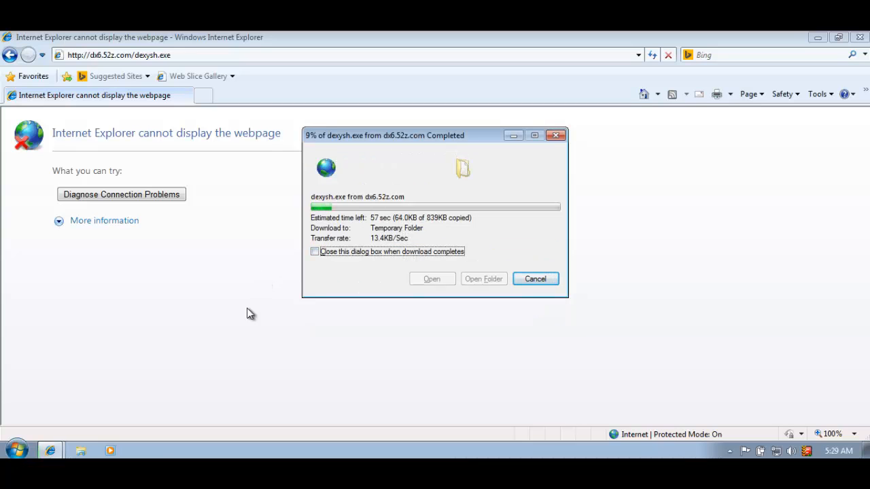
Select koukob.biz/installs/287/406f21a9.exe in the malware links file, minimize the file and dismiss the malware alert for dexysh
key(alt+Tab)
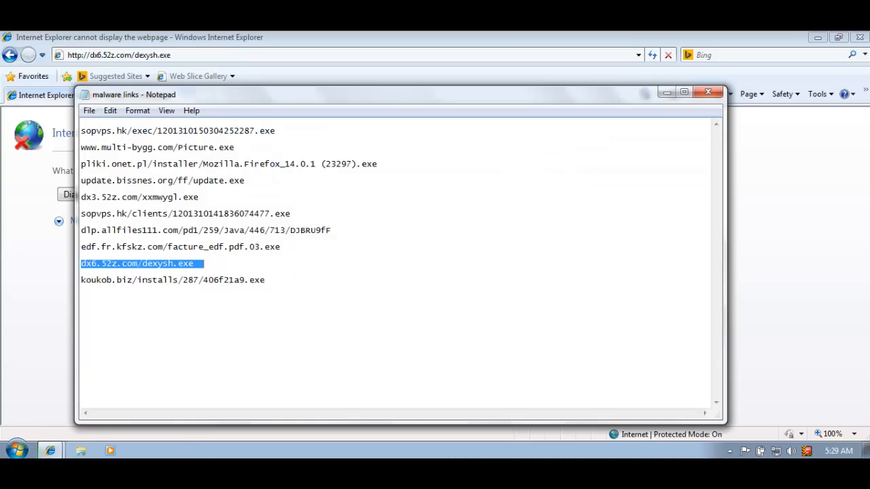
click(265, 280)
key(shift+Home)
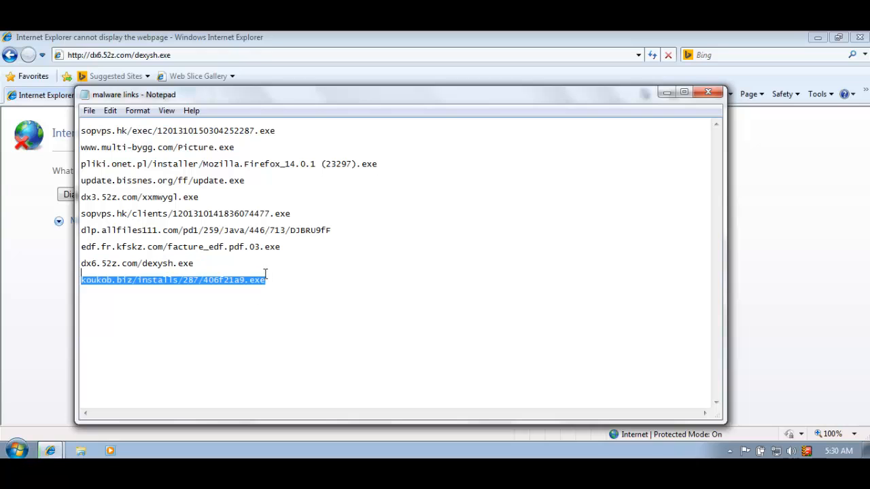
click(666, 94)
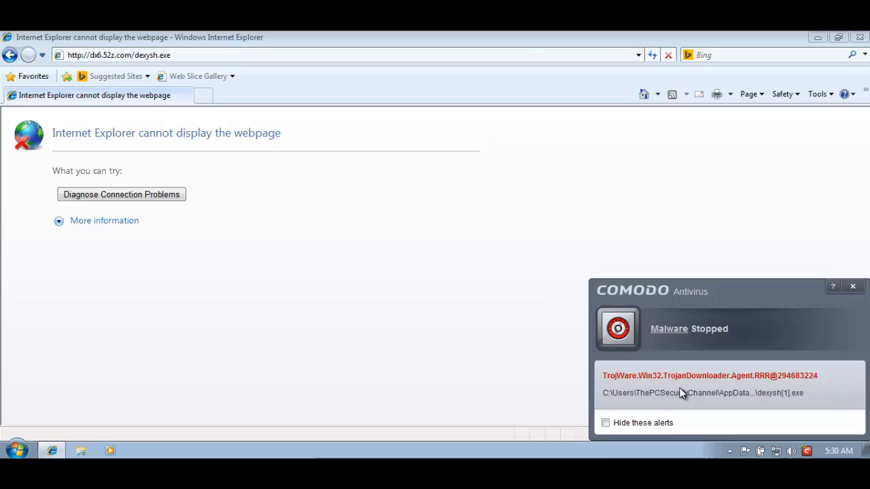
click(853, 286)
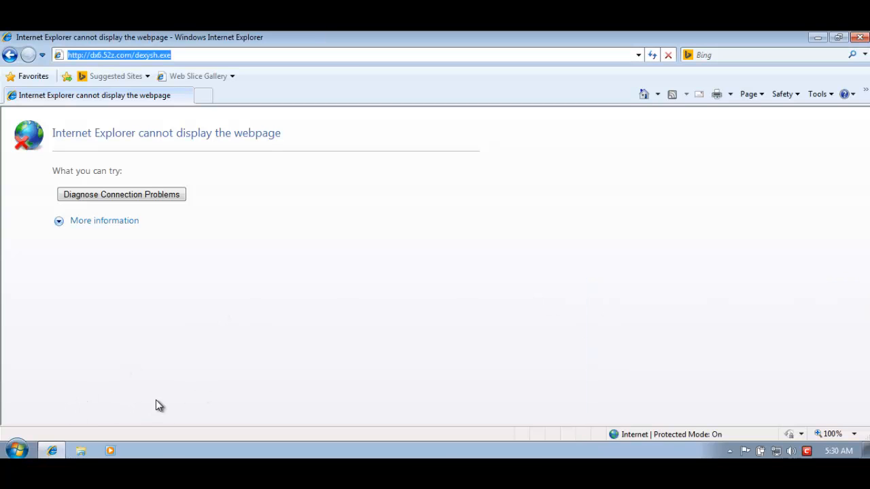
Open koukob.biz/installs/287/406f21a9.exe from the malware links file in Internet Explorer, dismiss the antivirus alert and close the browser
key(alt+Tab)
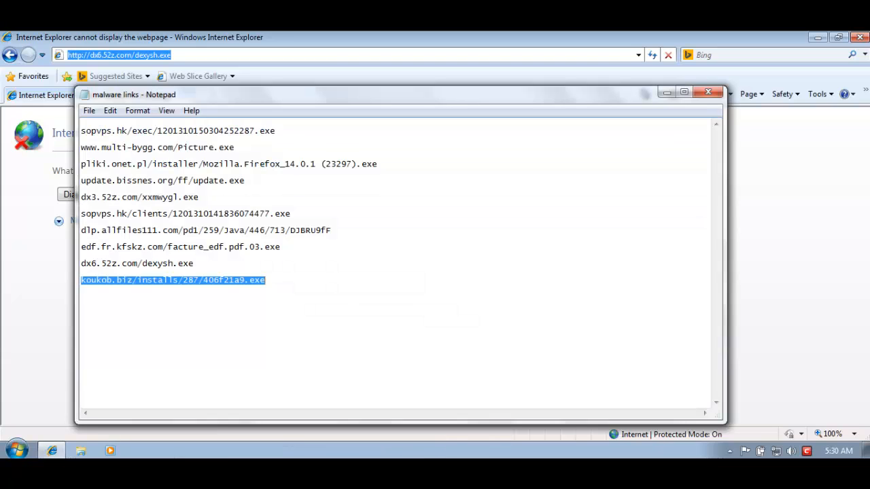
click(179, 53)
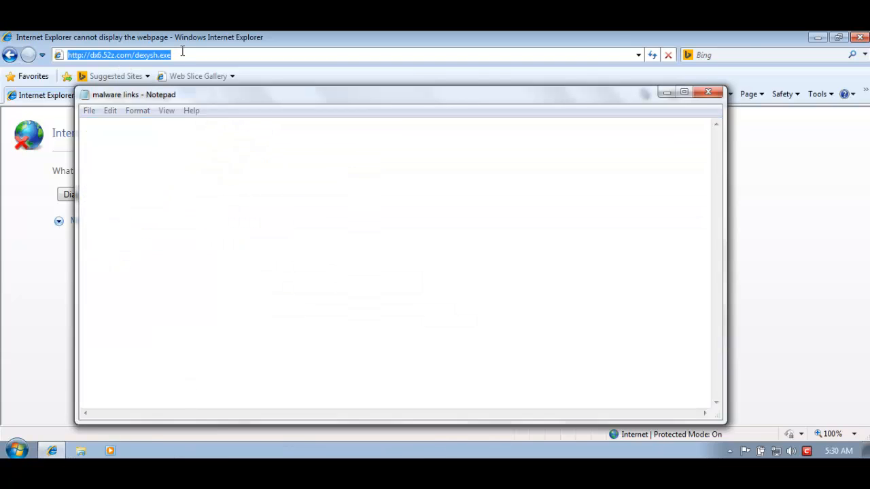
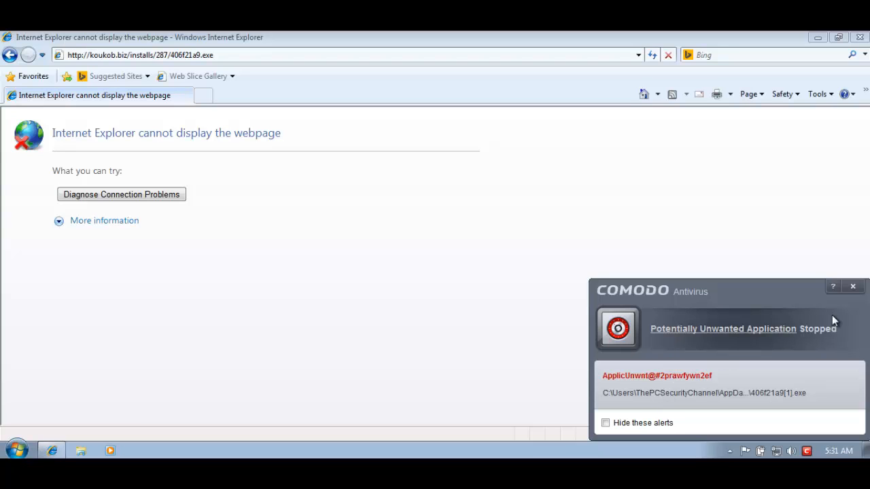
click(852, 287)
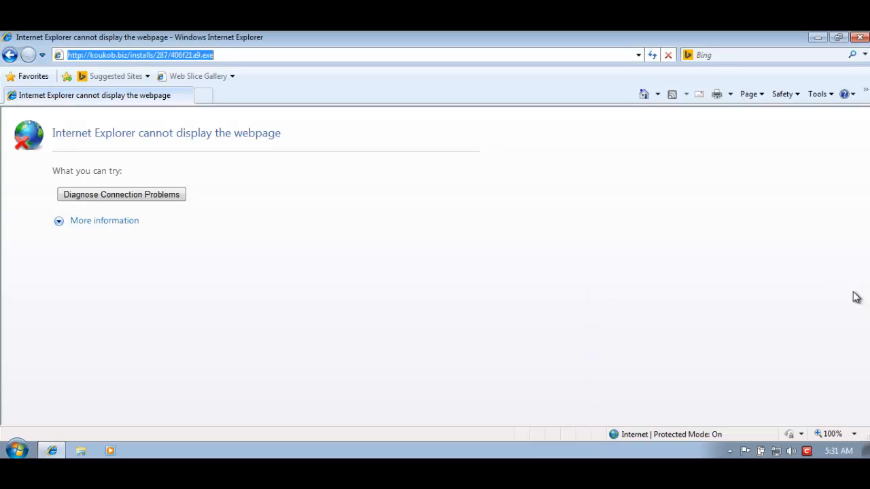
click(859, 39)
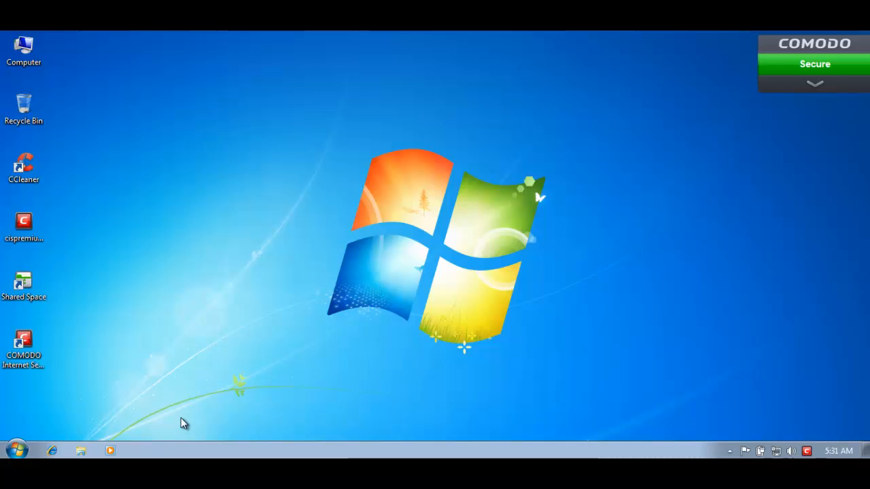
Show processes from all users in Windows Task Manager, widening the window and the description column to read the full descriptions
right_click(207, 453)
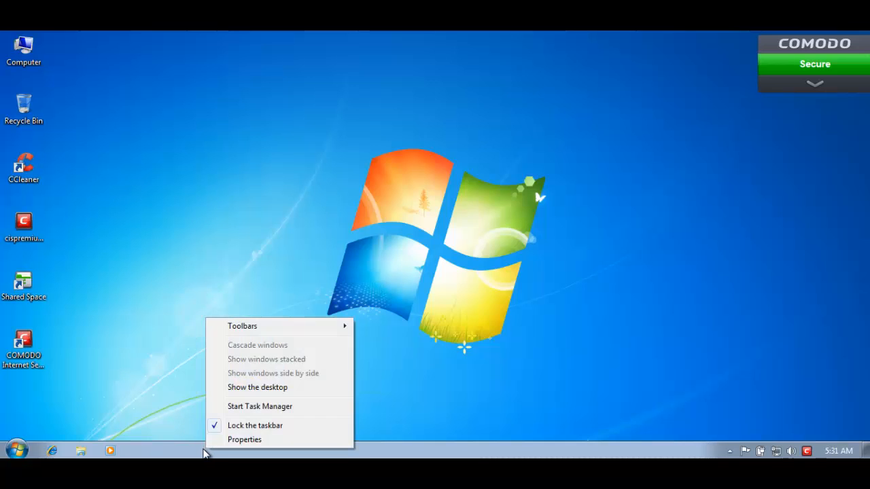
click(221, 407)
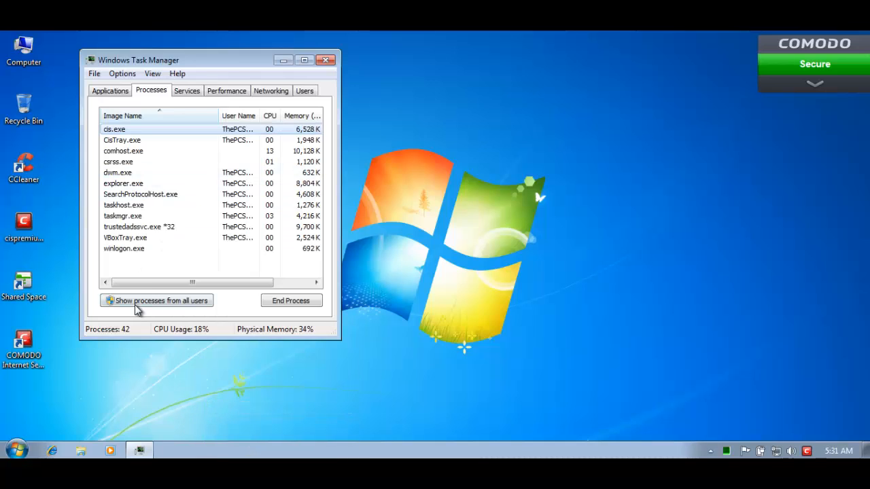
click(123, 300)
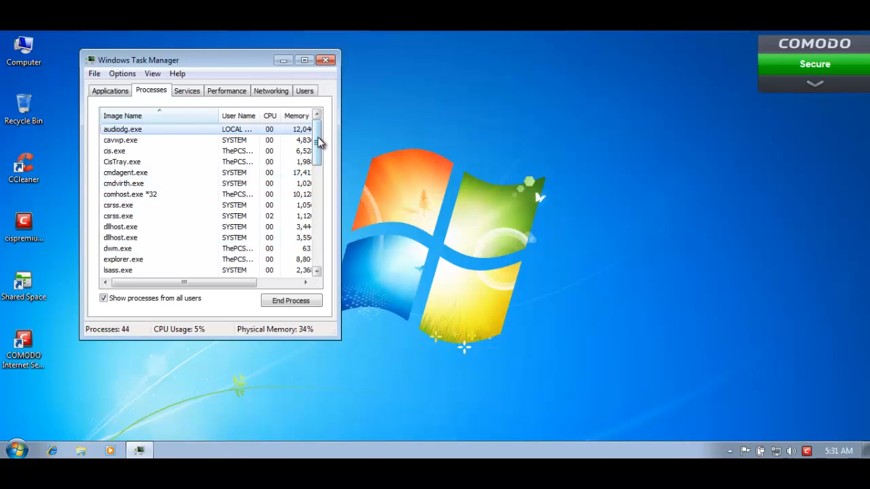
drag(320, 145, 309, 121)
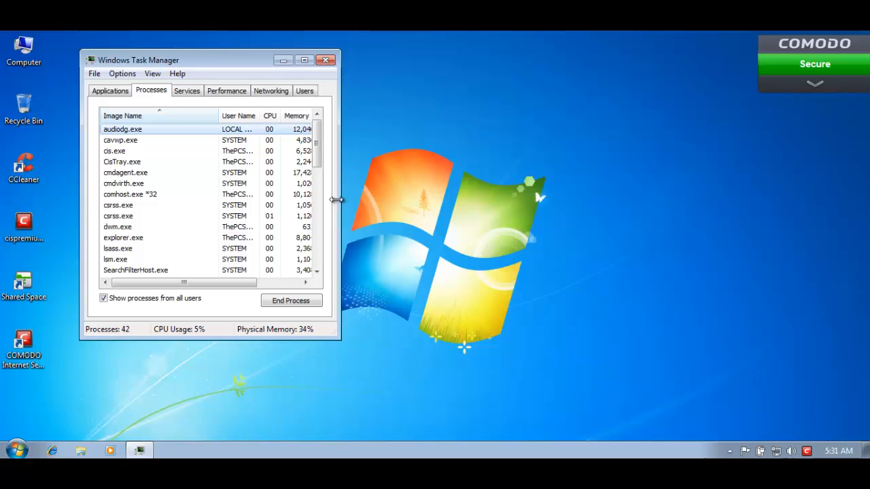
drag(340, 203, 531, 203)
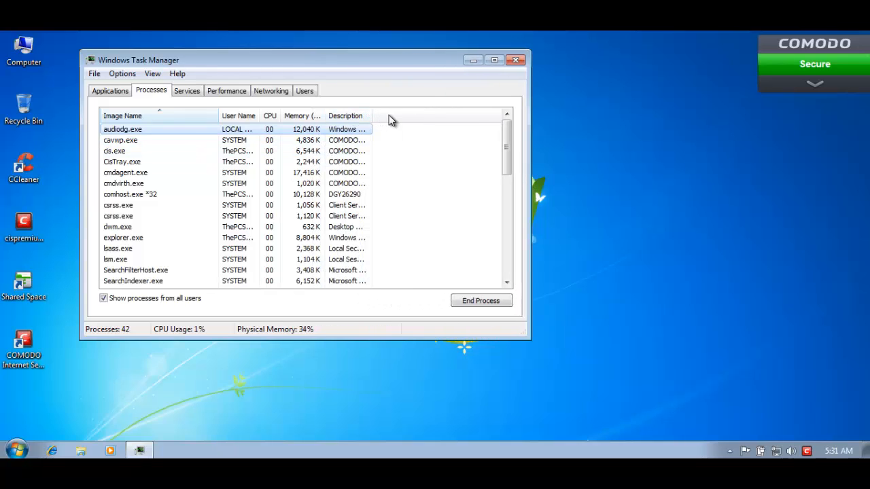
drag(373, 115, 462, 112)
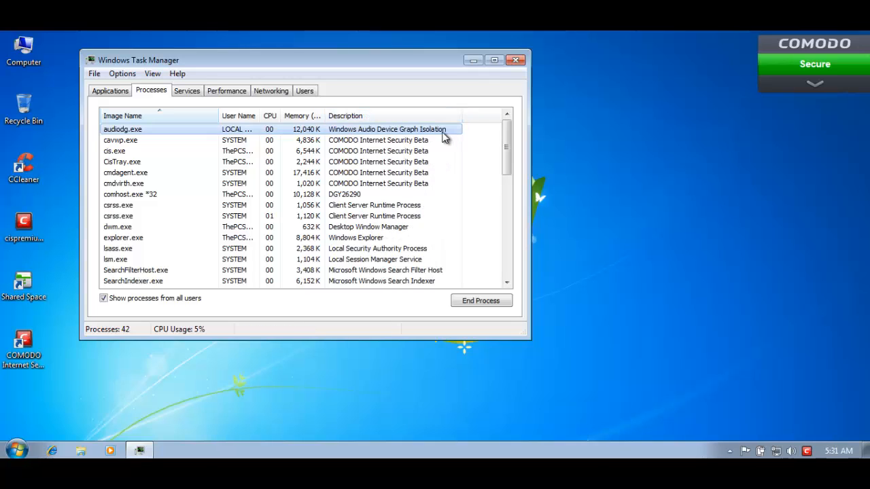
Examine the memory use of the COMODO Internet Security Beta processes from cavwp.exe to cmdvirth.exe, then close Task Manager
click(288, 183)
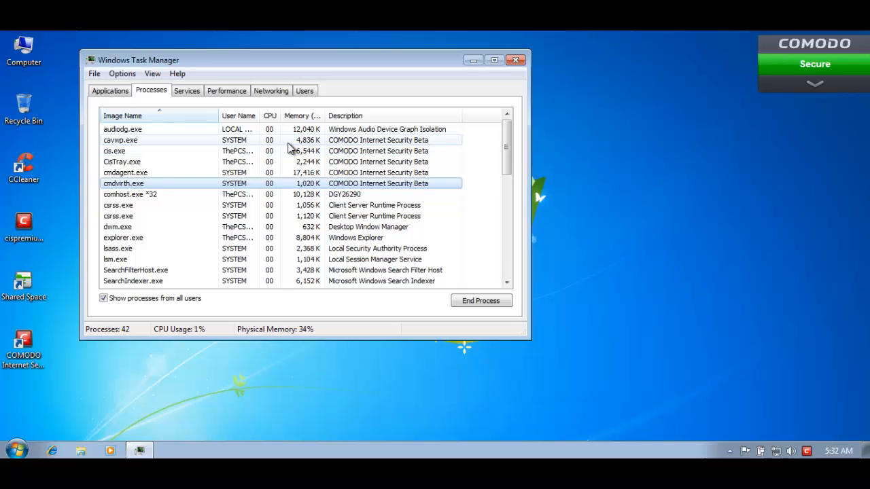
click(290, 140)
click(288, 185)
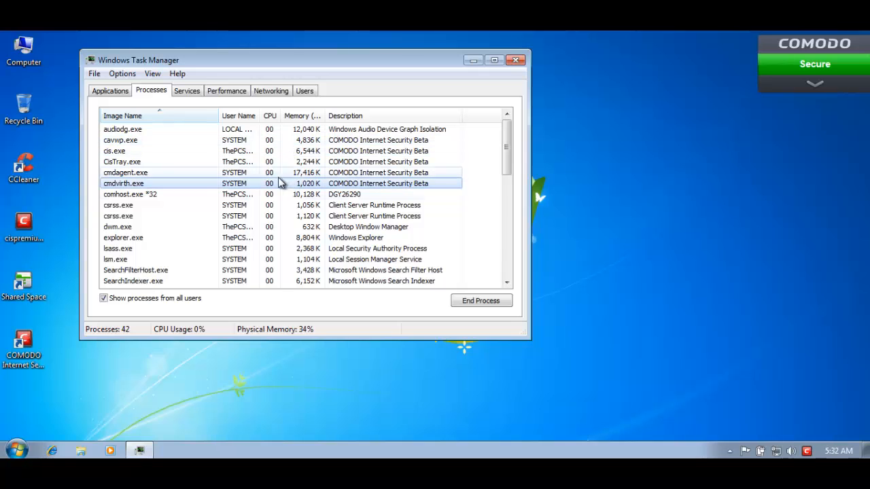
mouse_move(504, 151)
mouse_down()
mouse_move(497, 272)
mouse_move(524, 167)
mouse_move(518, 148)
mouse_up()
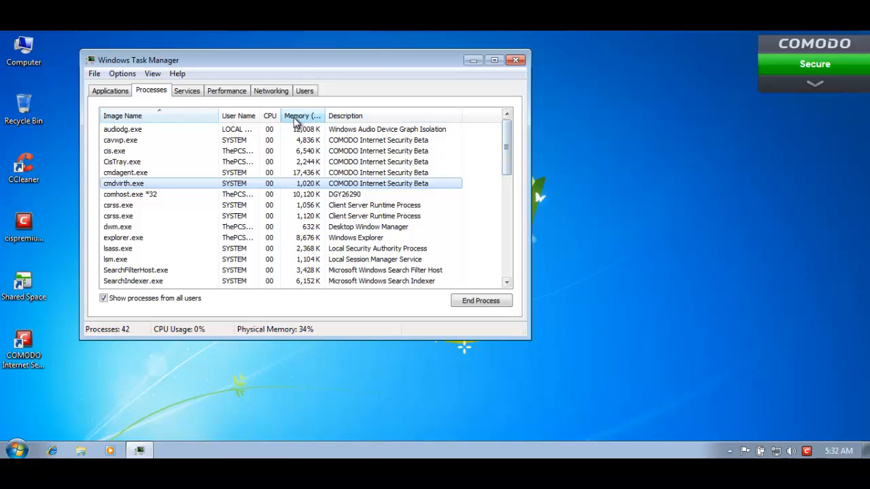
click(284, 151)
click(283, 140)
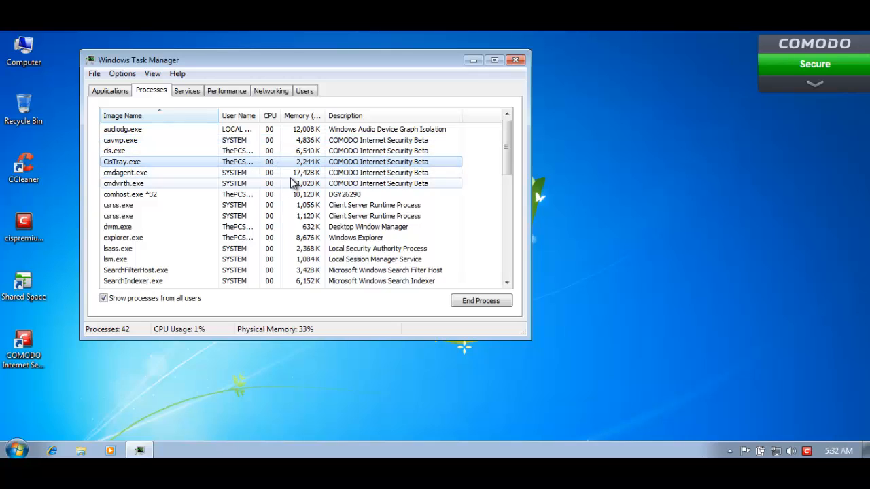
click(289, 183)
click(269, 140)
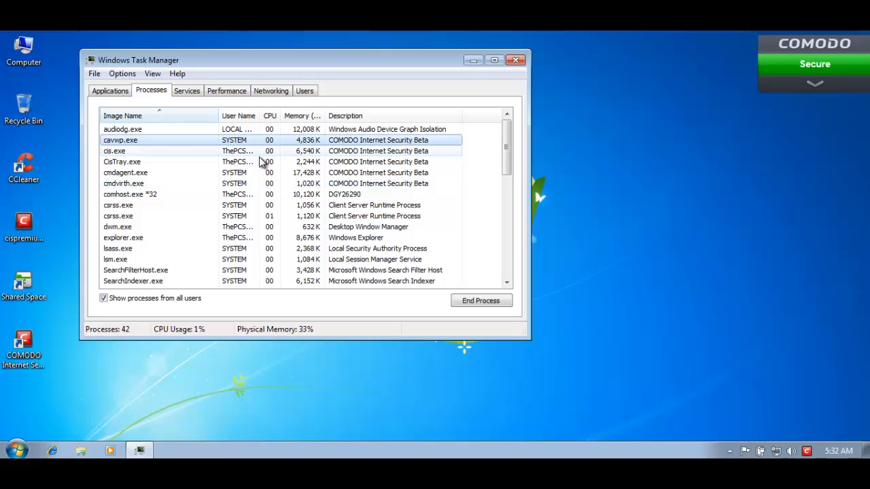
click(271, 162)
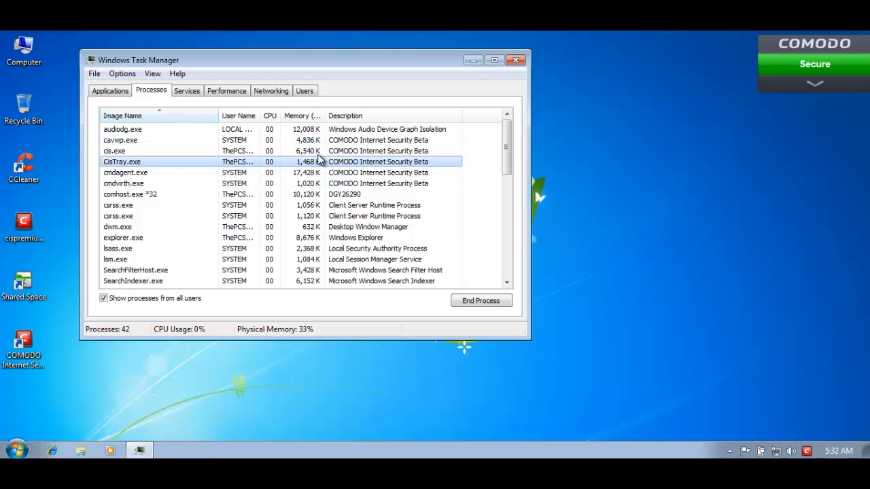
click(515, 61)
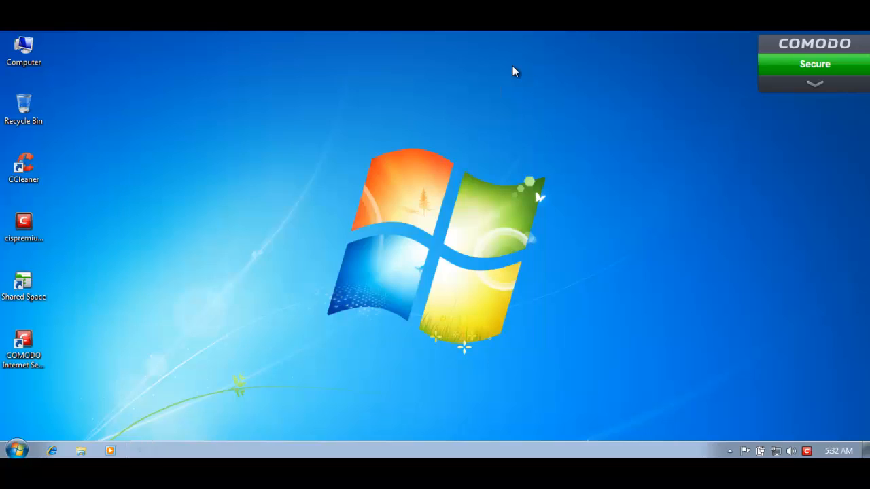
click(832, 89)
click(800, 163)
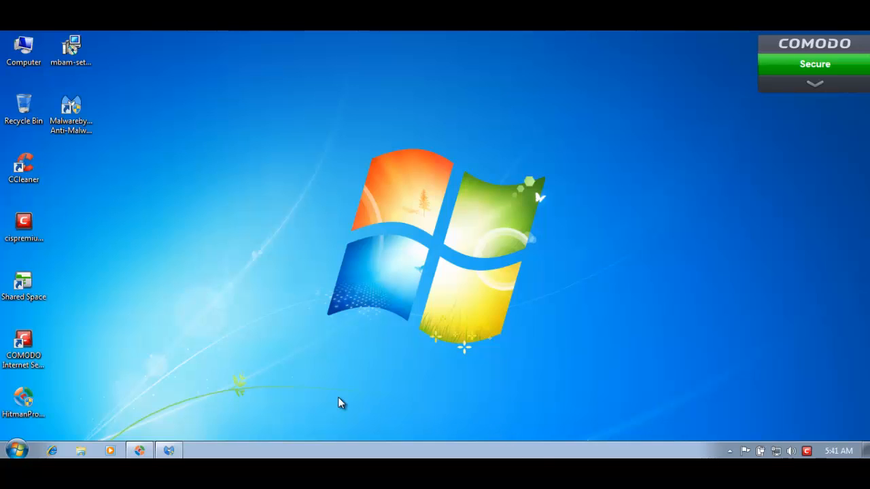
Review the Malwarebytes and HitmanPro scan results, then open the comhost.exe detection details in HitmanPro to check the file's location
click(172, 451)
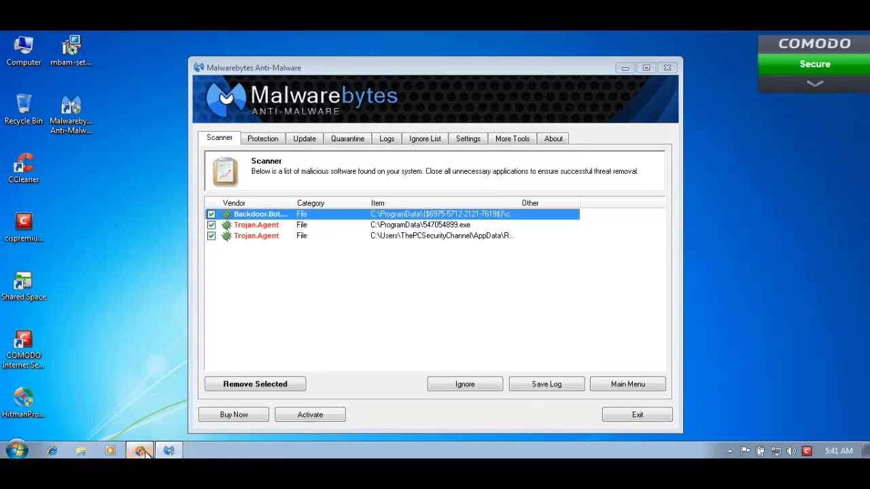
click(143, 452)
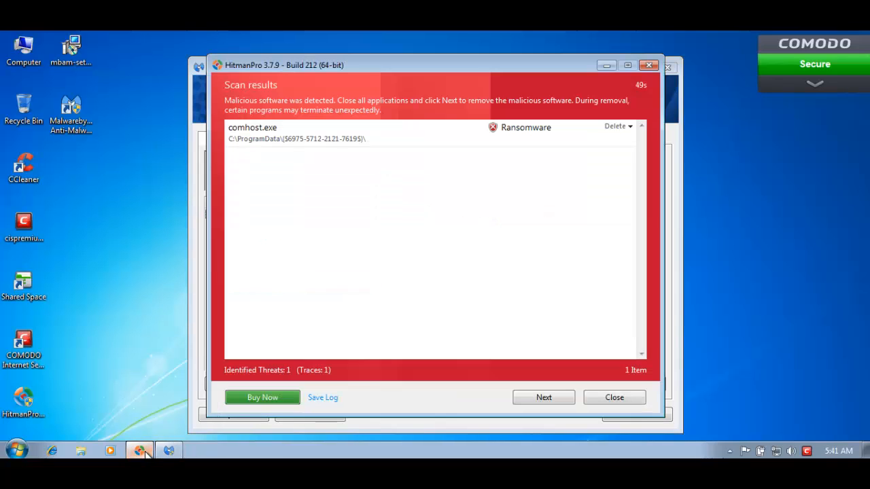
click(295, 141)
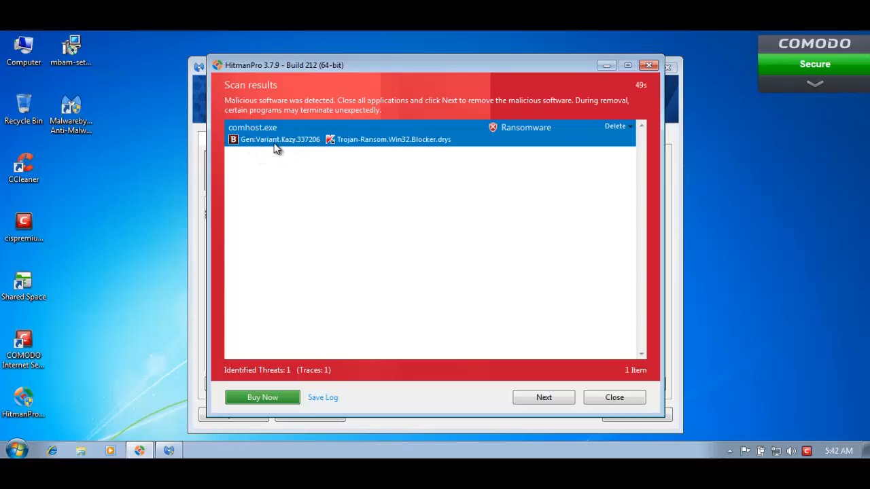
double_click(282, 160)
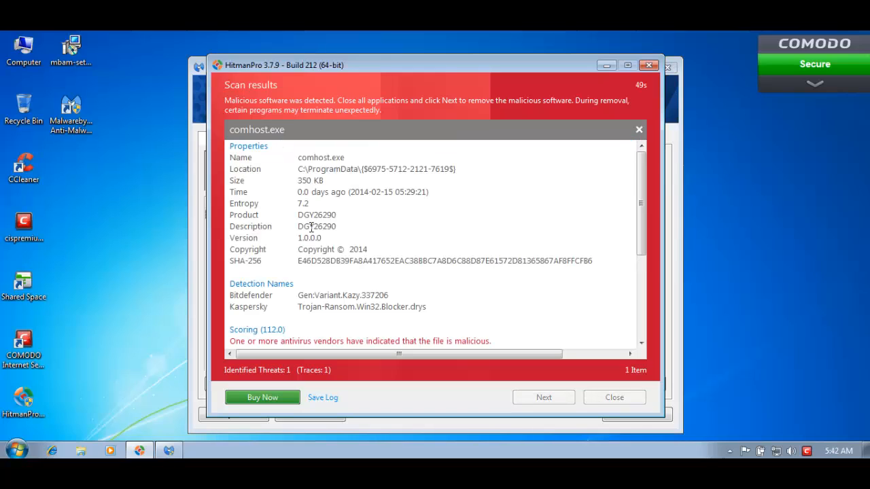
drag(316, 168, 375, 170)
click(373, 168)
Check Windows Task Manager for comhost.exe among the processes from all users, widening the image name column
right_click(441, 457)
click(452, 415)
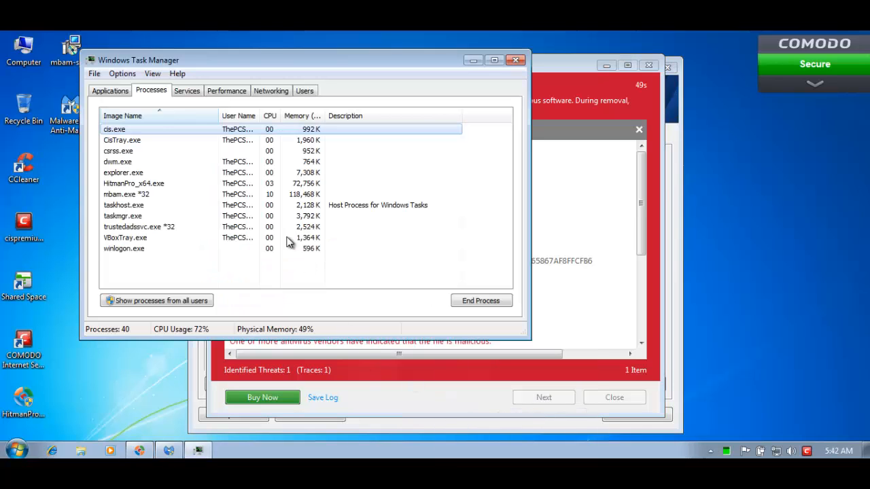
click(163, 301)
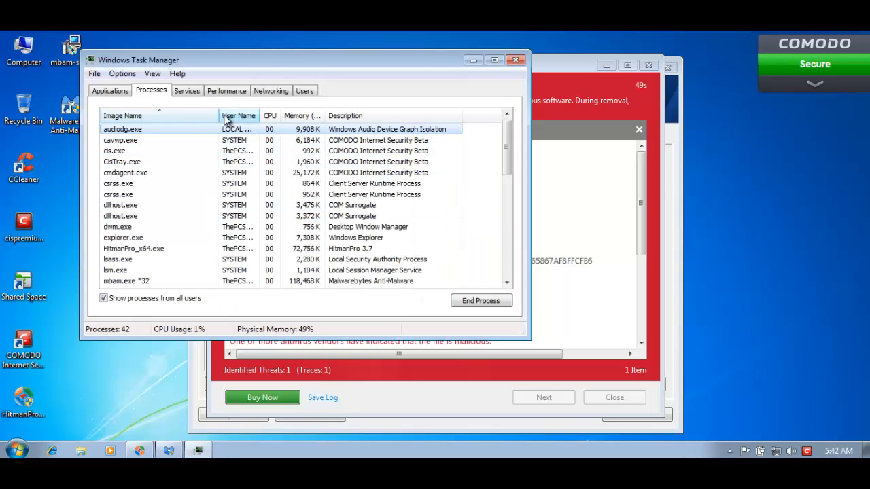
drag(224, 117, 264, 119)
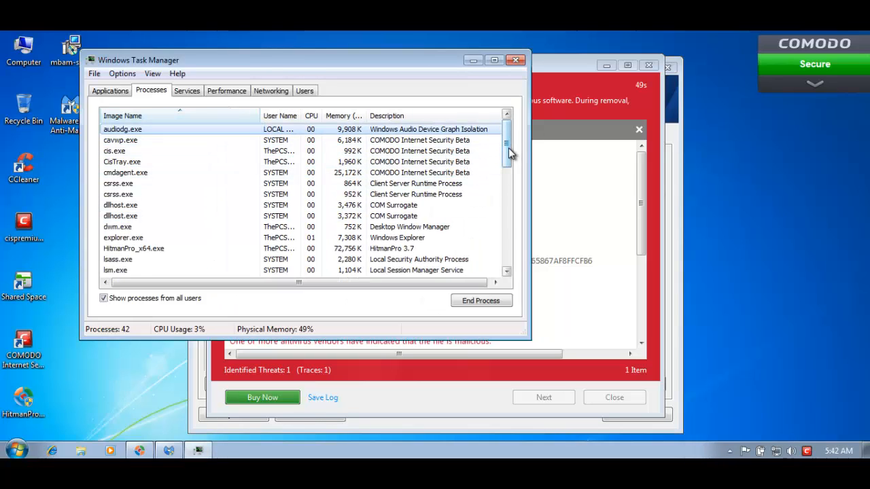
mouse_move(511, 154)
mouse_down()
mouse_move(507, 279)
mouse_move(507, 138)
mouse_up()
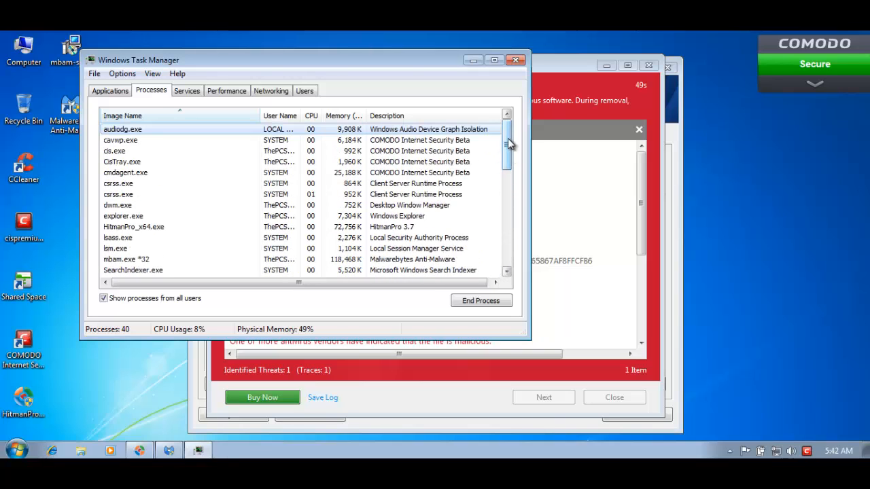
Close Task Manager, put HitmanPro aside, and examine the comhost.exe and 547054899.exe detection paths in Malwarebytes with a wider Item column before minimizing it
click(517, 61)
click(607, 66)
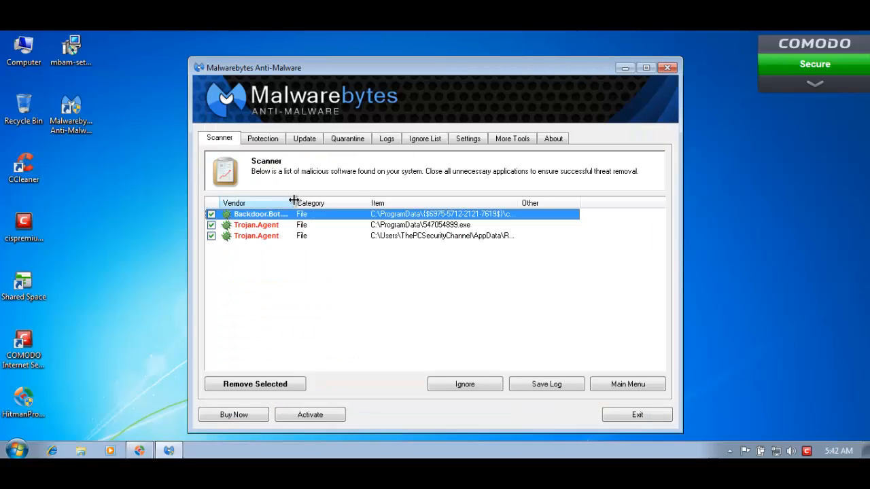
drag(517, 203, 569, 203)
click(462, 227)
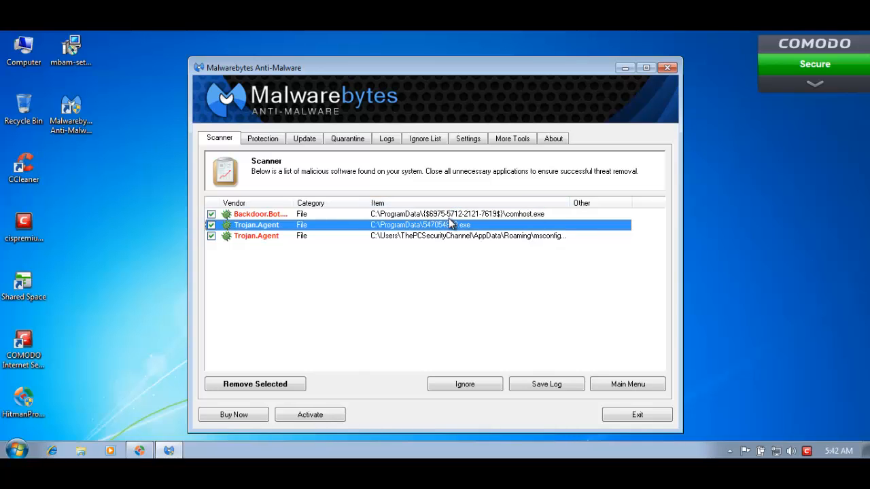
key(Up)
key(Down)
click(401, 215)
click(401, 225)
click(400, 216)
click(401, 228)
click(625, 68)
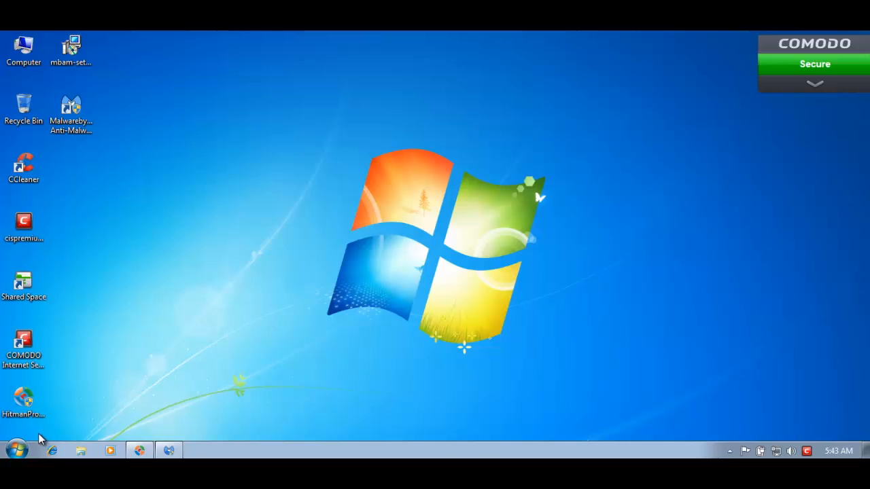
Restore the Malwarebytes results, widen the Item column to show full paths, and examine the comhost.exe, 547054899.exe and msconfig.ini detections
click(169, 450)
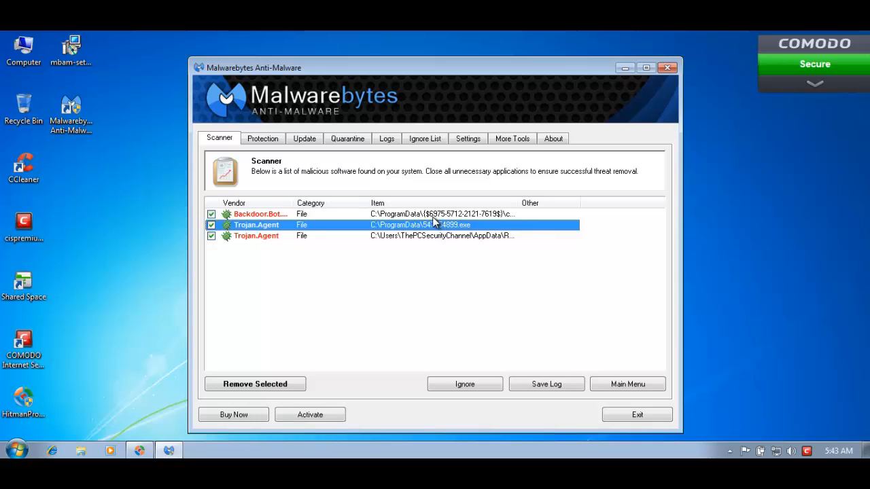
drag(518, 202, 624, 203)
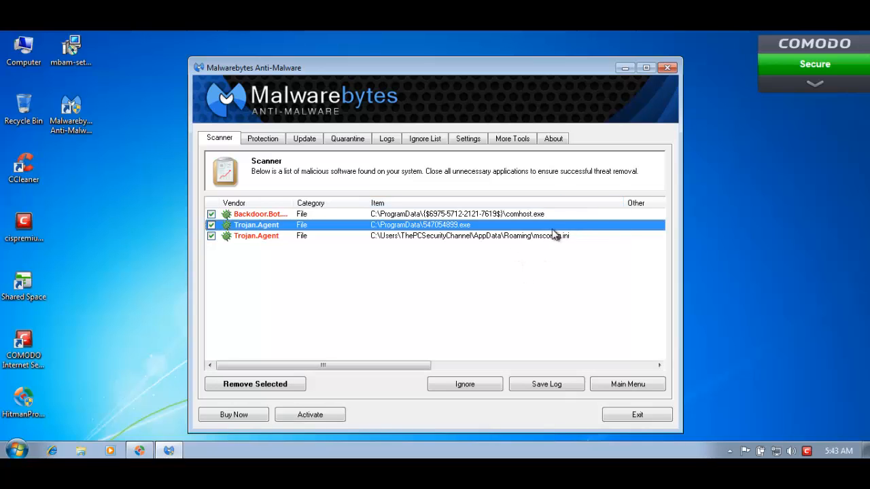
click(452, 237)
click(415, 225)
click(341, 214)
click(341, 235)
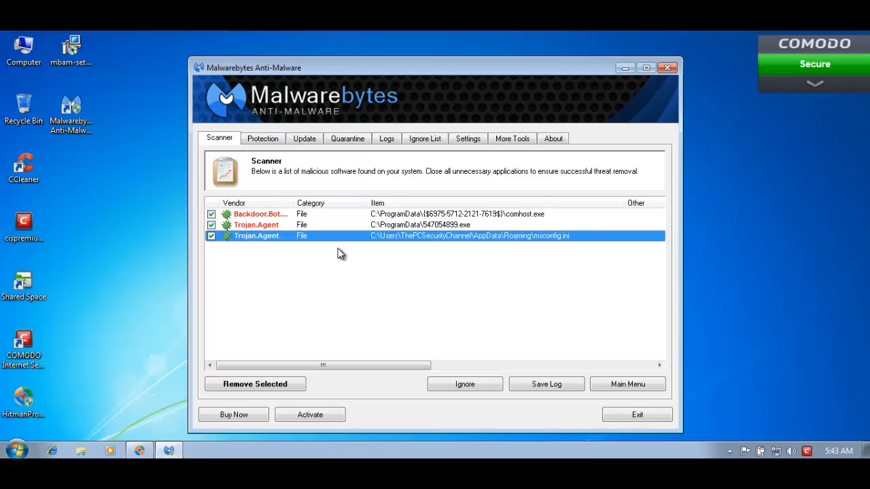
click(359, 226)
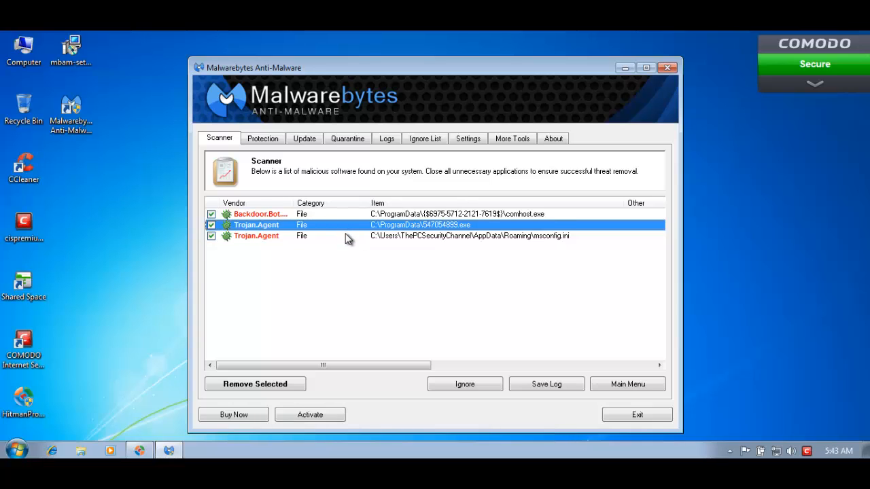
click(348, 236)
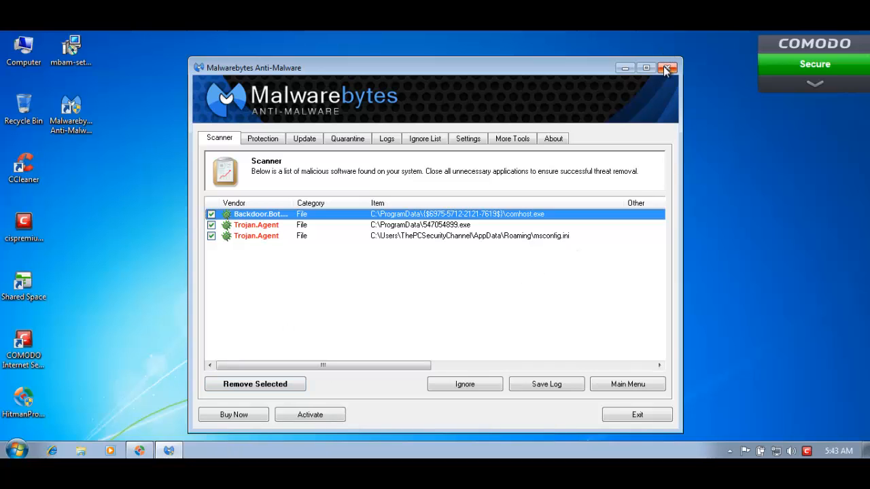
Compare the Backdoor.Bot and 547054899.exe detections once more, then close Malwarebytes Anti-Malware without removing the detected items
click(360, 226)
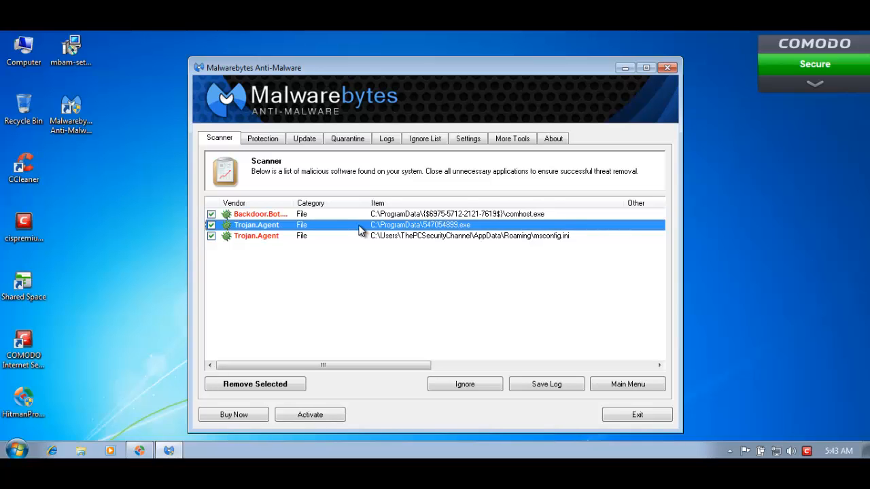
click(361, 215)
click(362, 225)
click(345, 216)
click(343, 228)
click(667, 71)
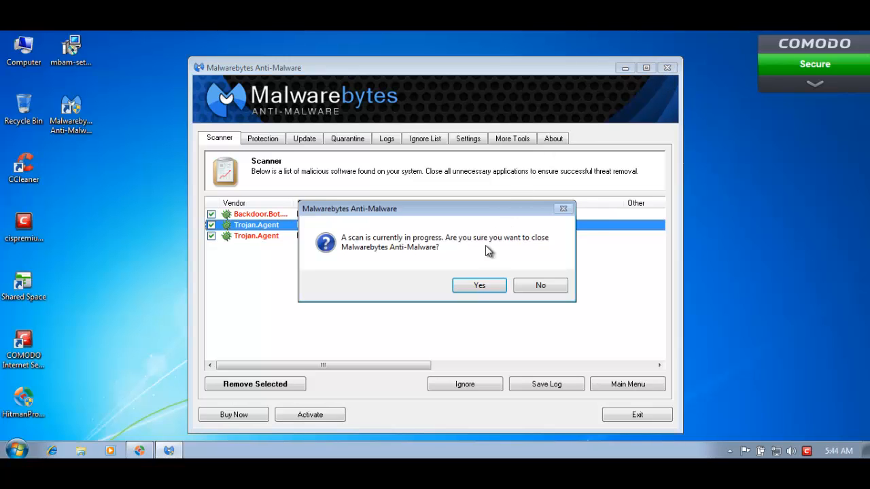
click(476, 287)
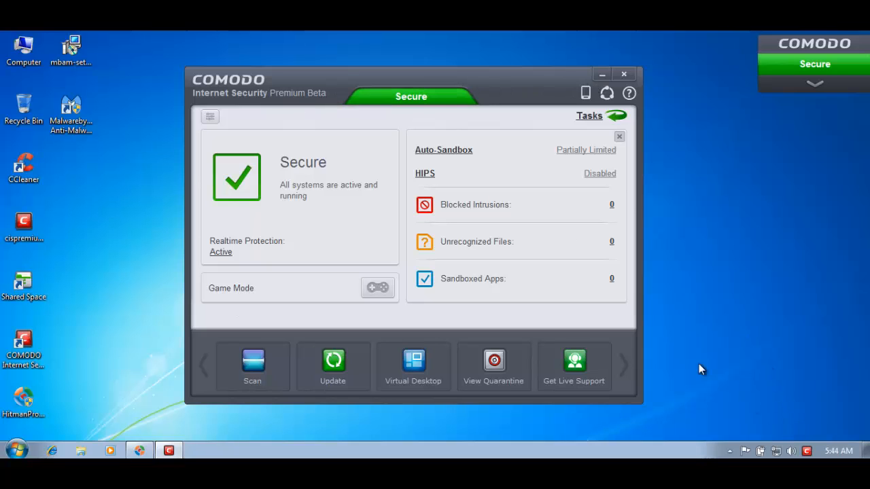
drag(523, 79, 509, 81)
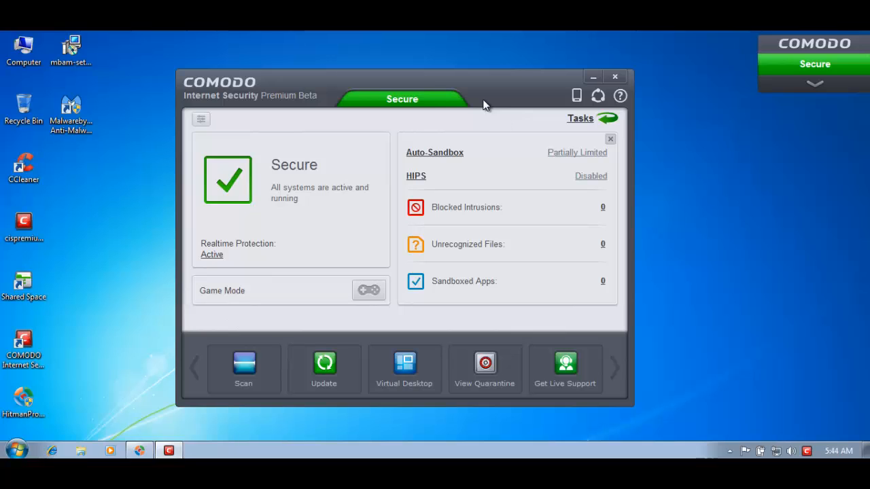
drag(480, 87, 479, 87)
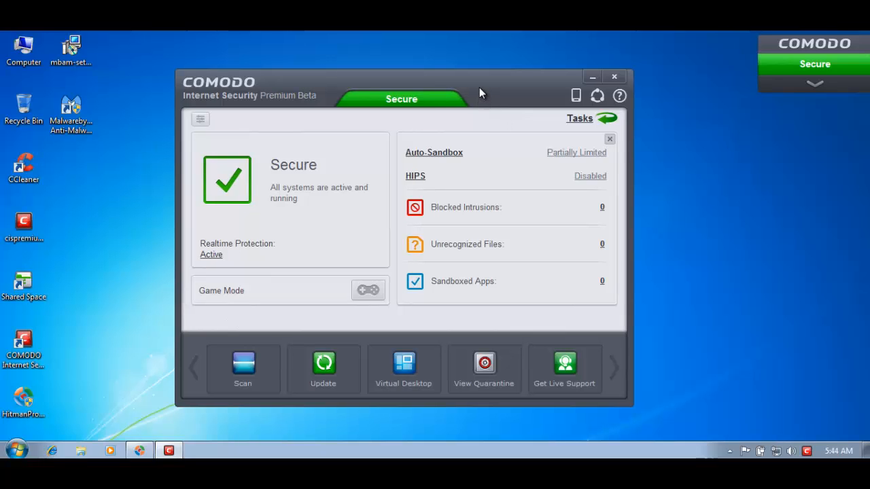